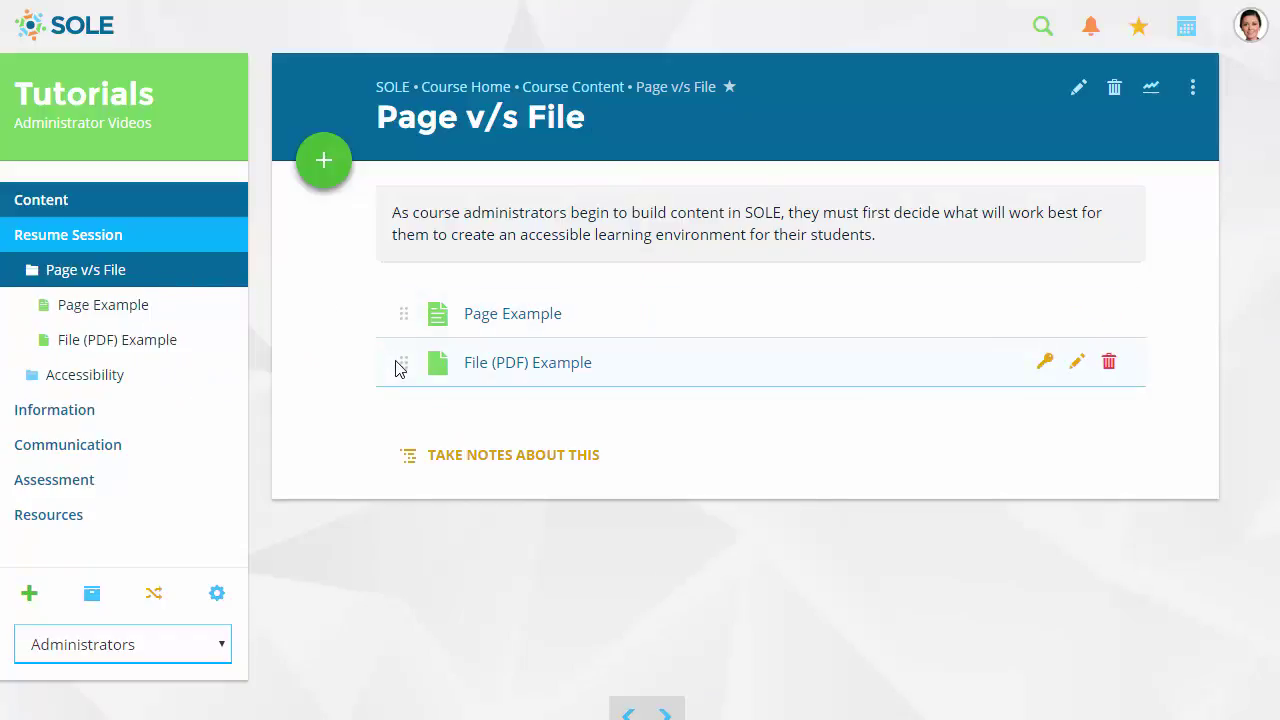
# Step: View the content types that can be added to the Page v/s File folder and open Page Example for editing
pyautogui.click(326, 166)
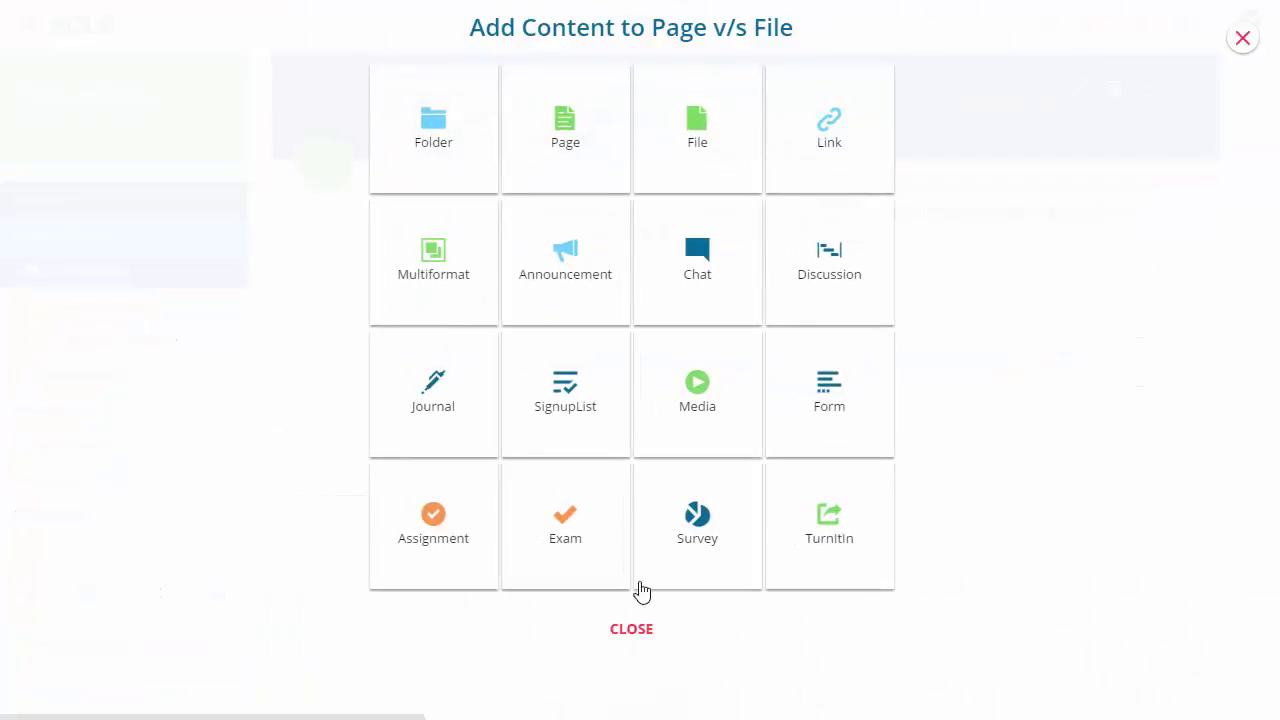
pyautogui.click(641, 634)
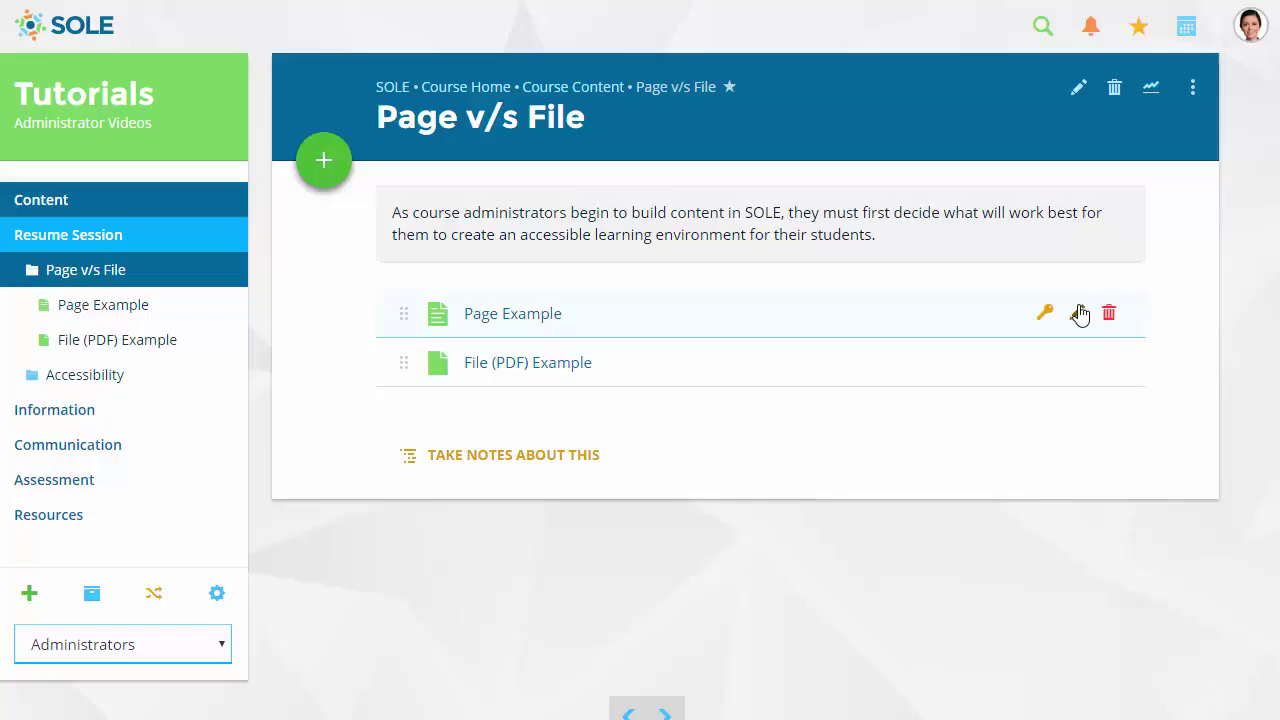
pyautogui.click(1079, 313)
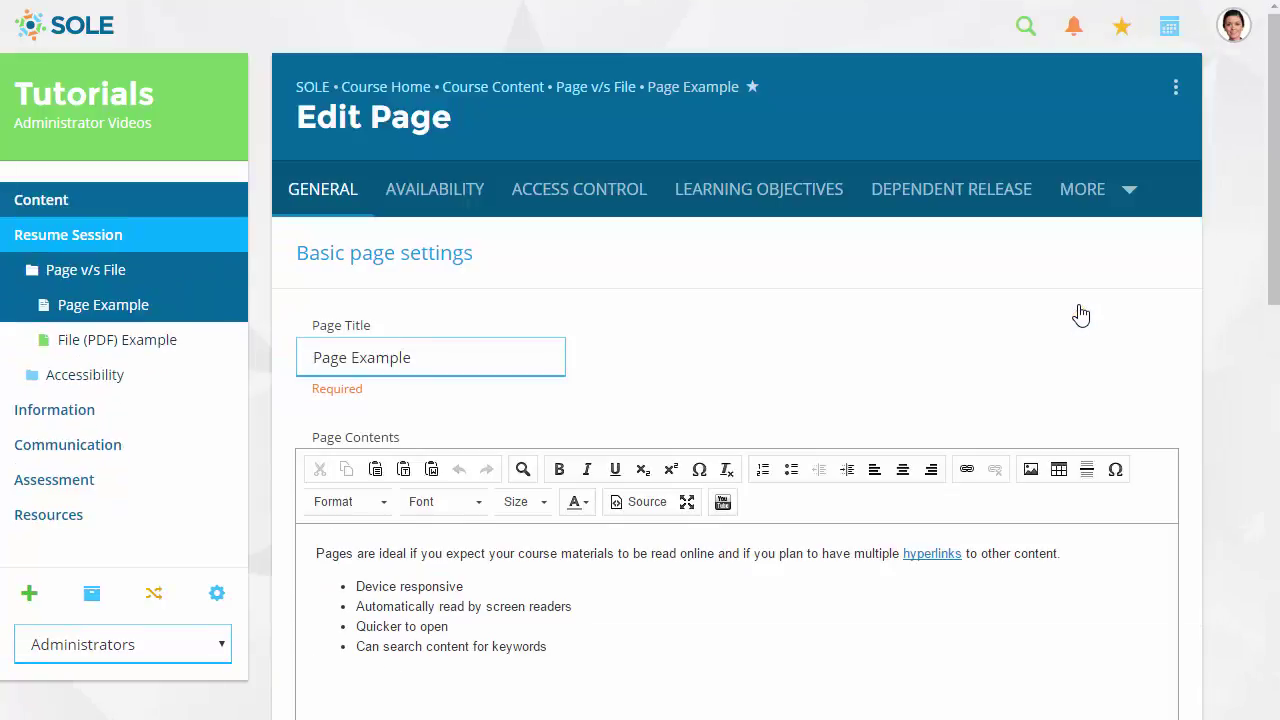
# Step: Open File (PDF) Example for editing, view the course files available for its file path, and close the file browser
pyautogui.click(183, 352)
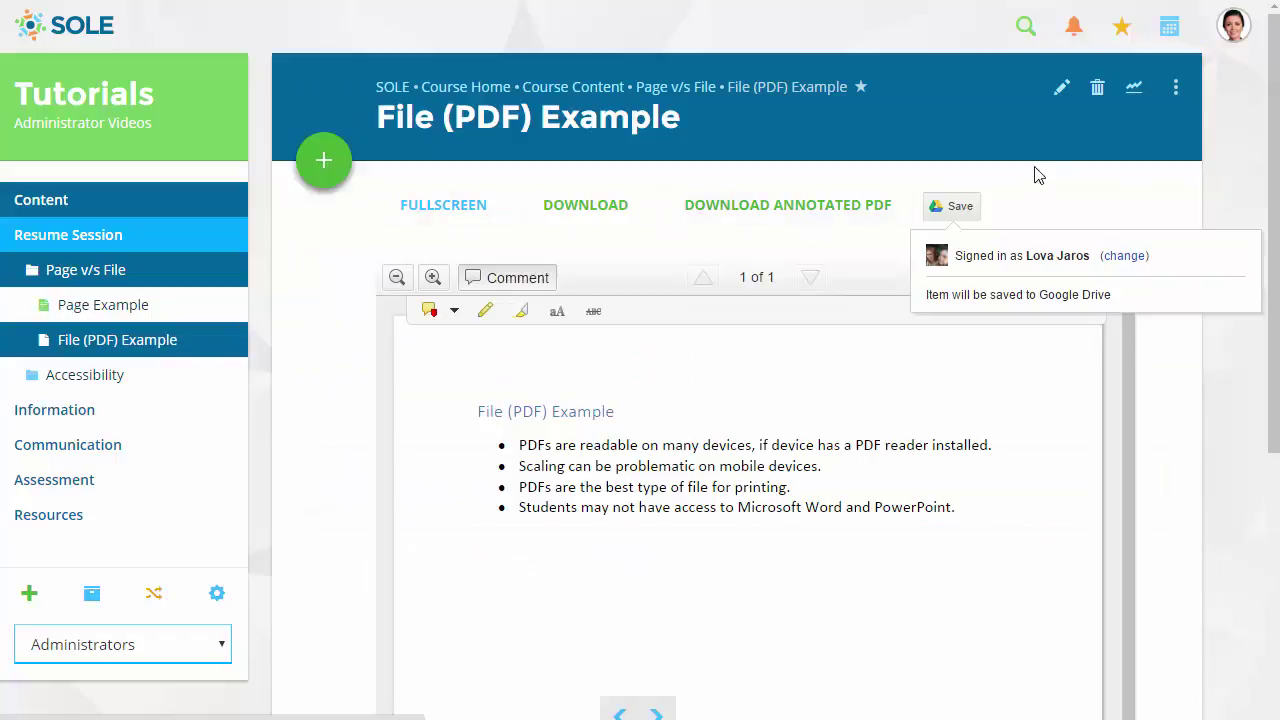
pyautogui.click(1064, 92)
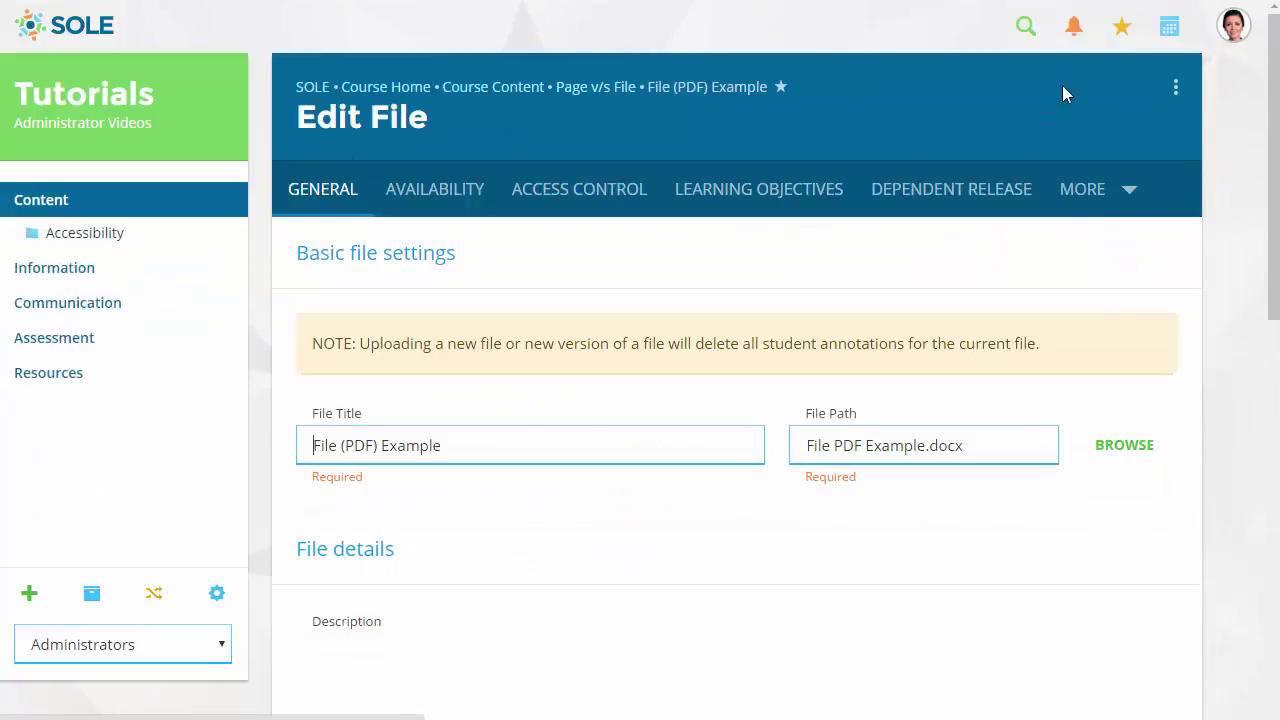
pyautogui.click(1091, 456)
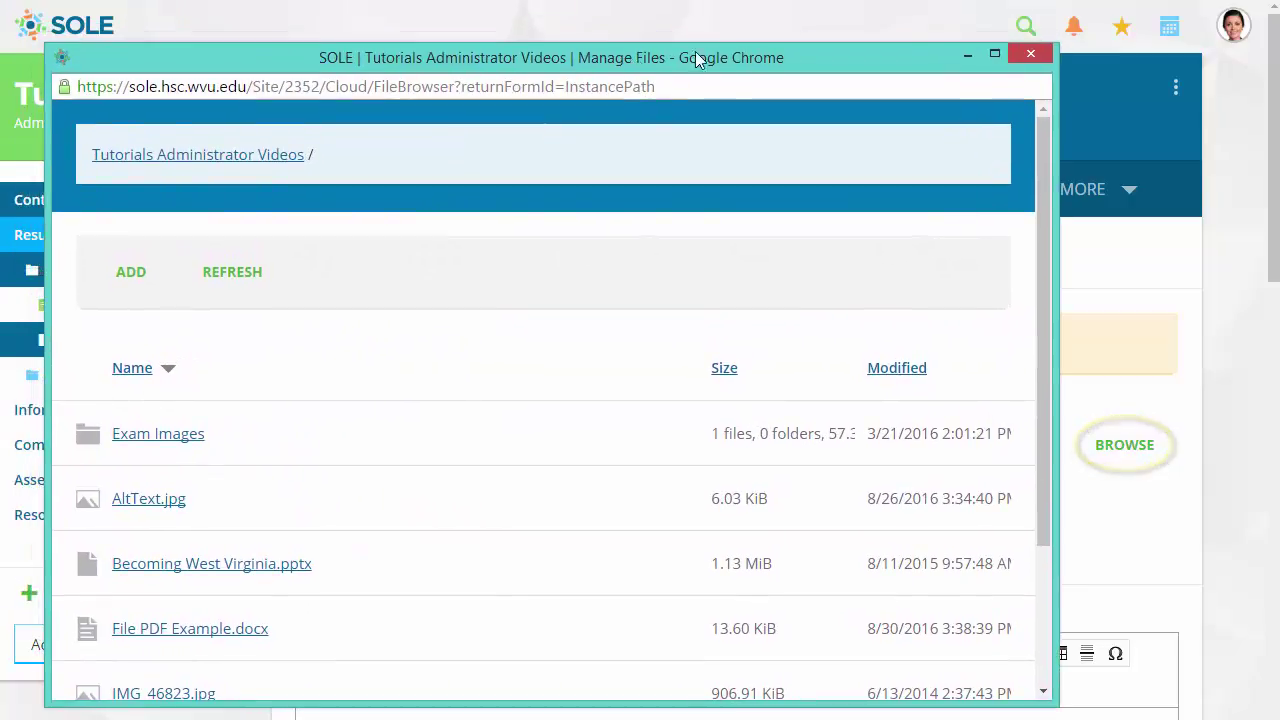
pyautogui.click(1025, 52)
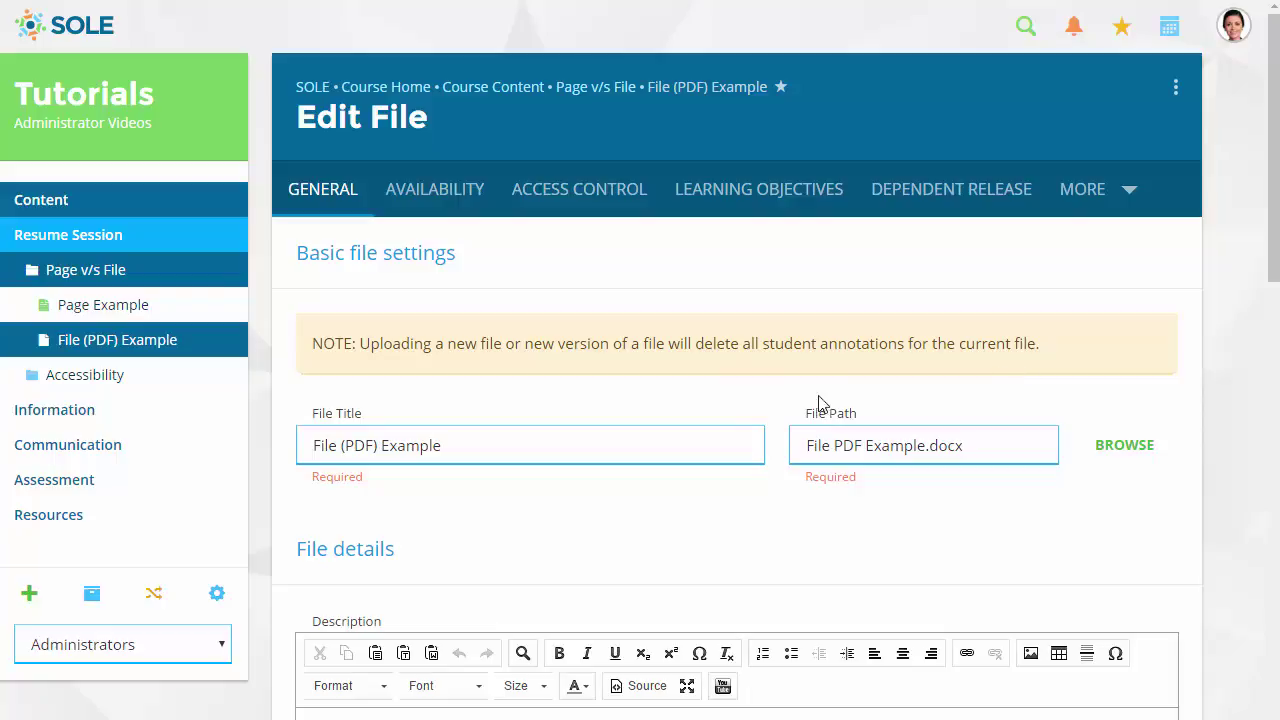
# Step: From Page Example, search the site for "hyperlink" and open the Page Example result
pyautogui.click(214, 318)
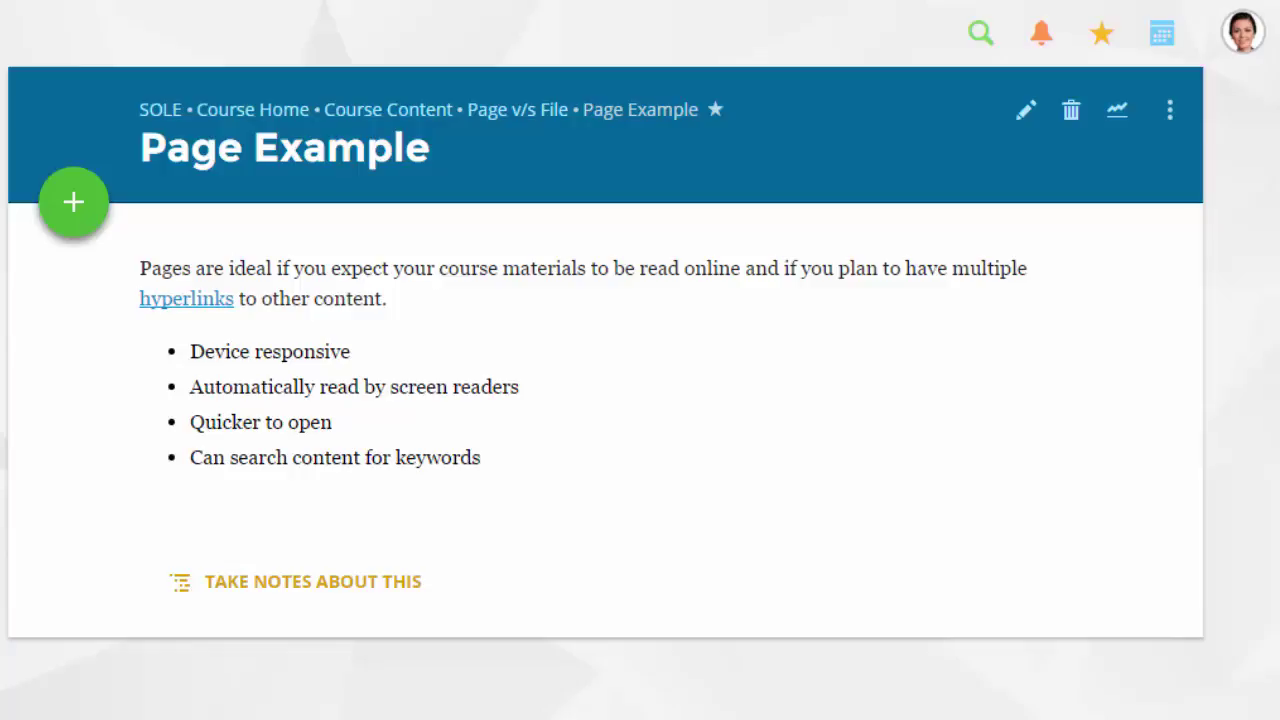
pyautogui.click(980, 34)
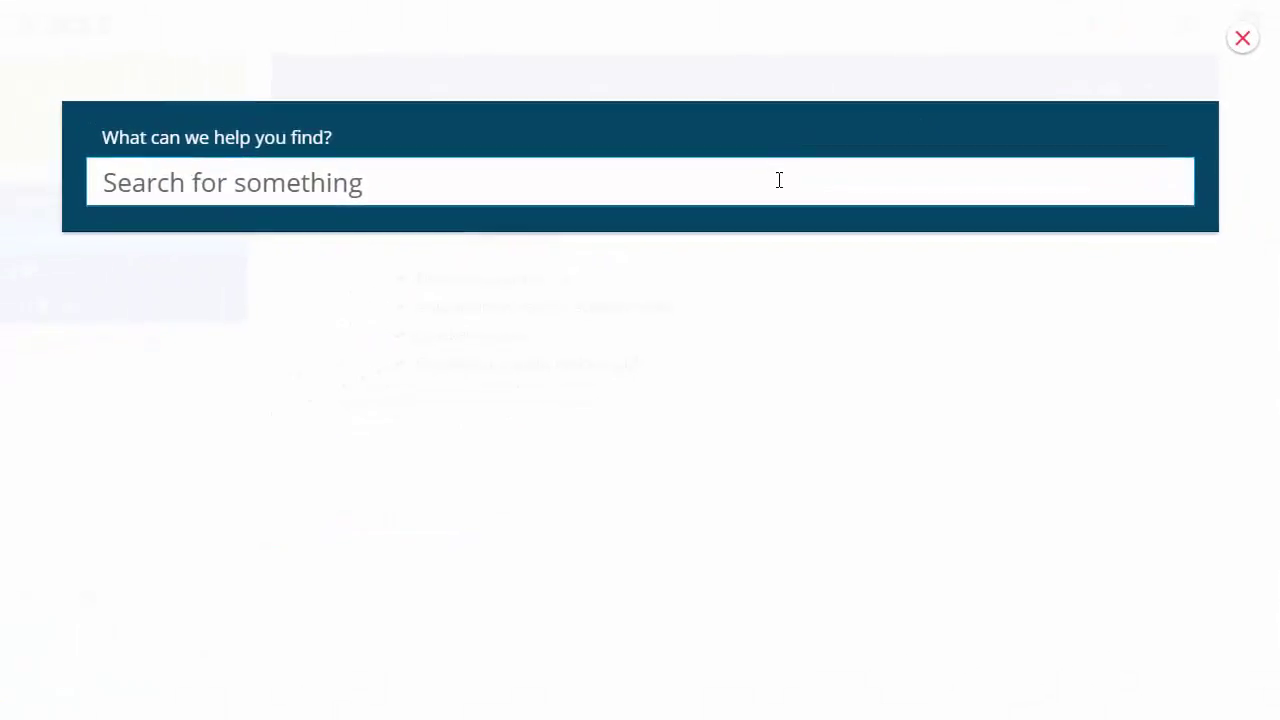
pyautogui.write('hyper')
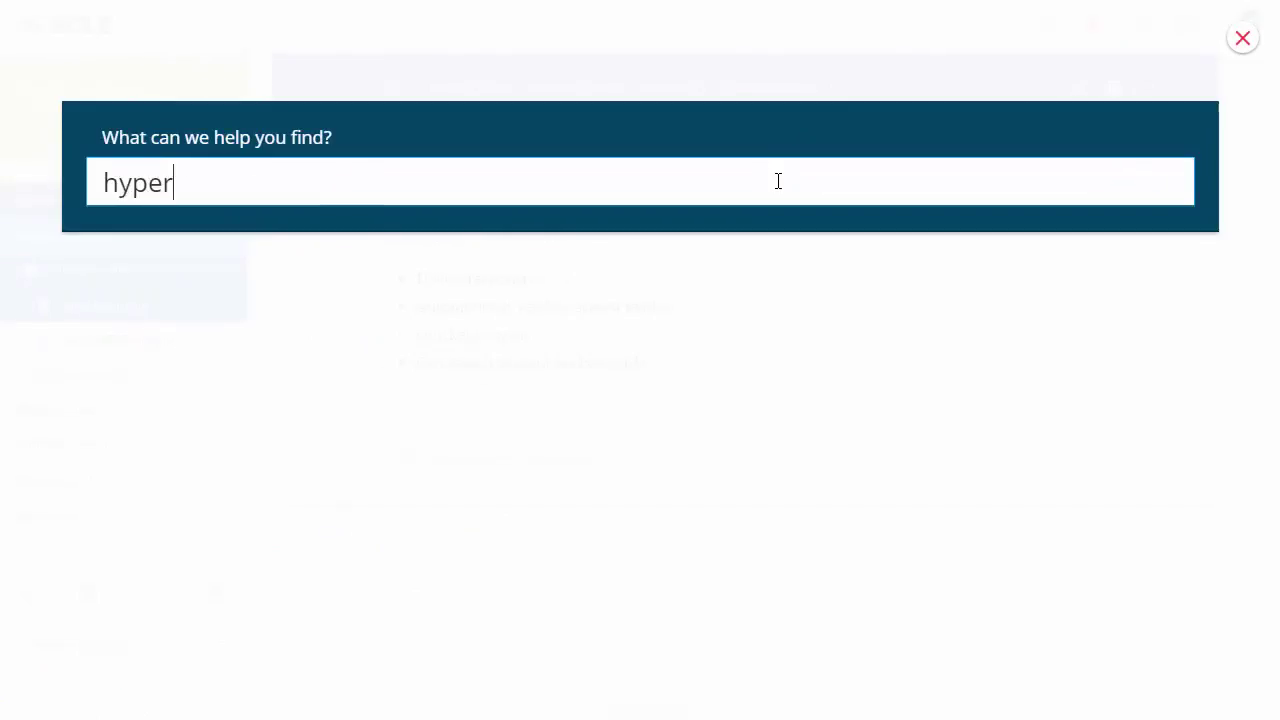
pyautogui.write('link')
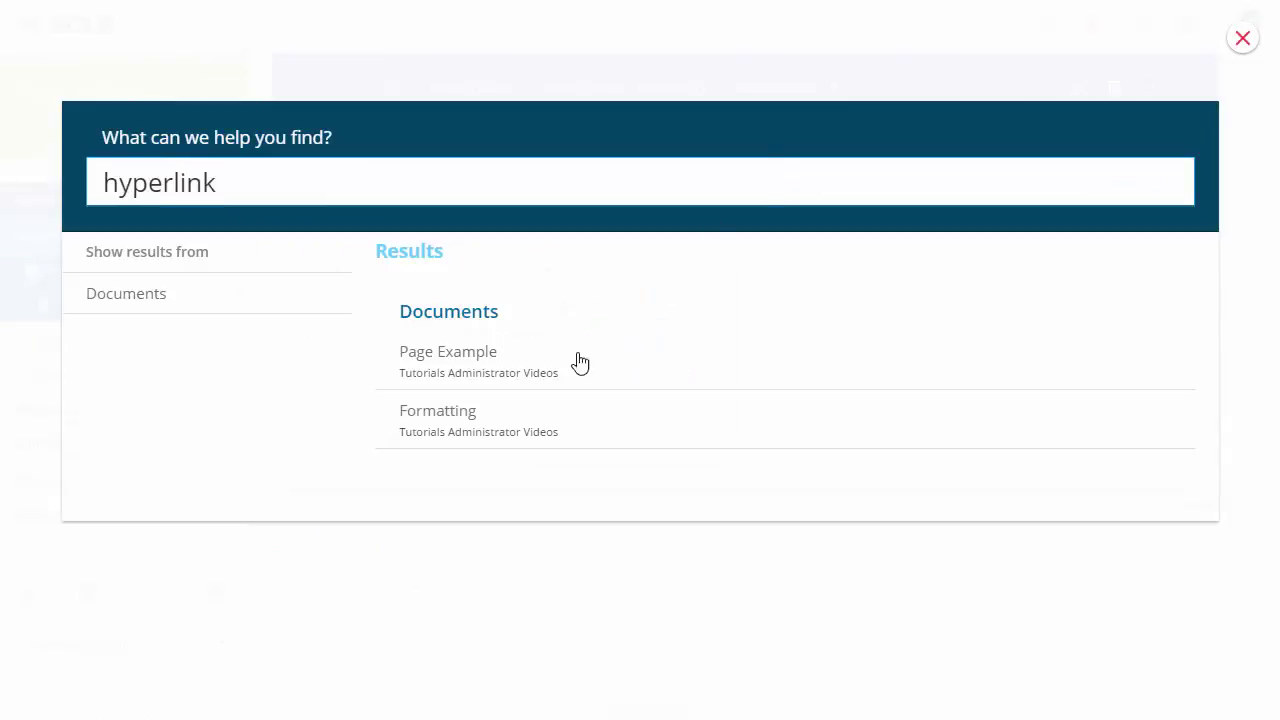
pyautogui.click(486, 370)
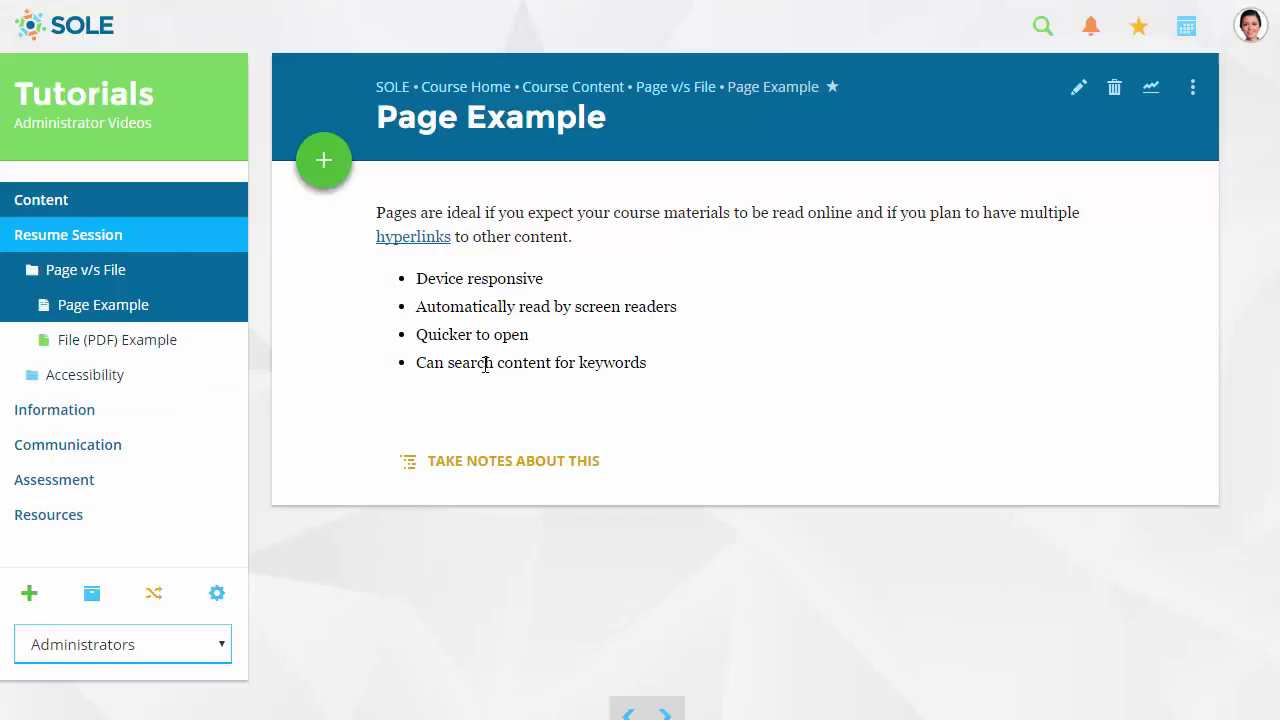
# Step: View File (PDF) Example, switch to Word, and choose PDF as the Save As type for File PDF Example.docx
pyautogui.click(177, 347)
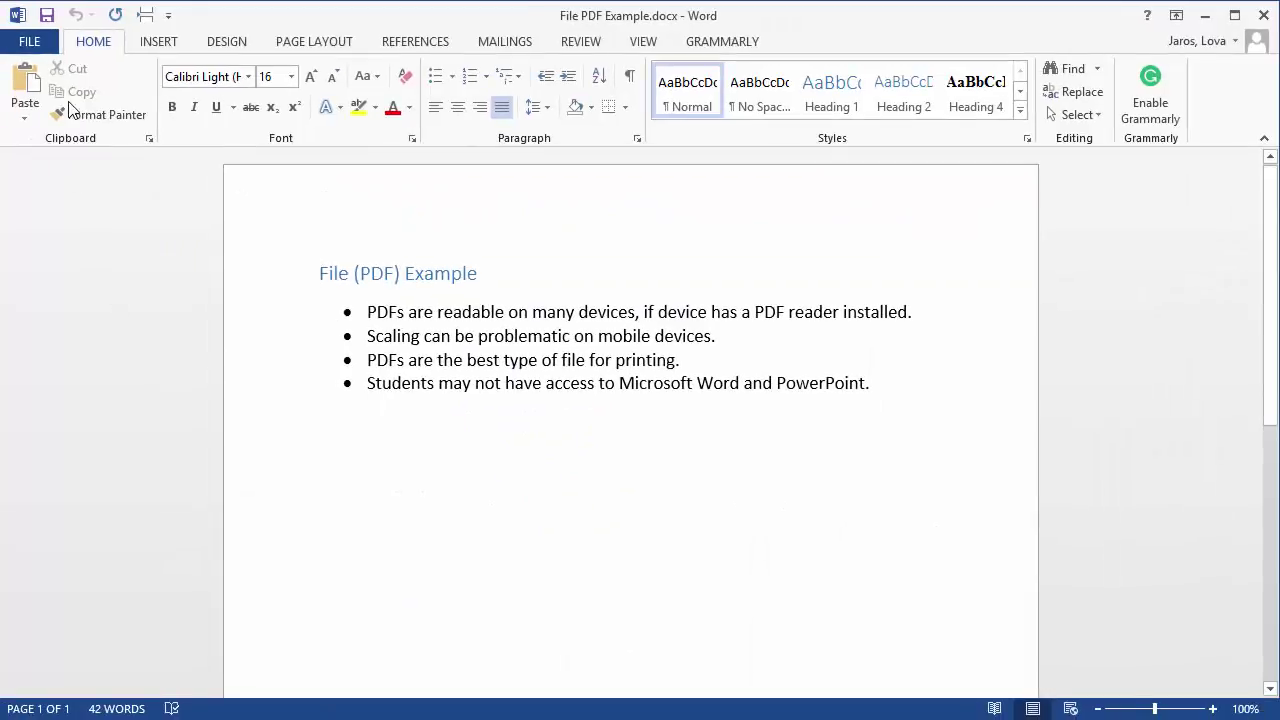
pyautogui.click(30, 43)
pyautogui.click(52, 242)
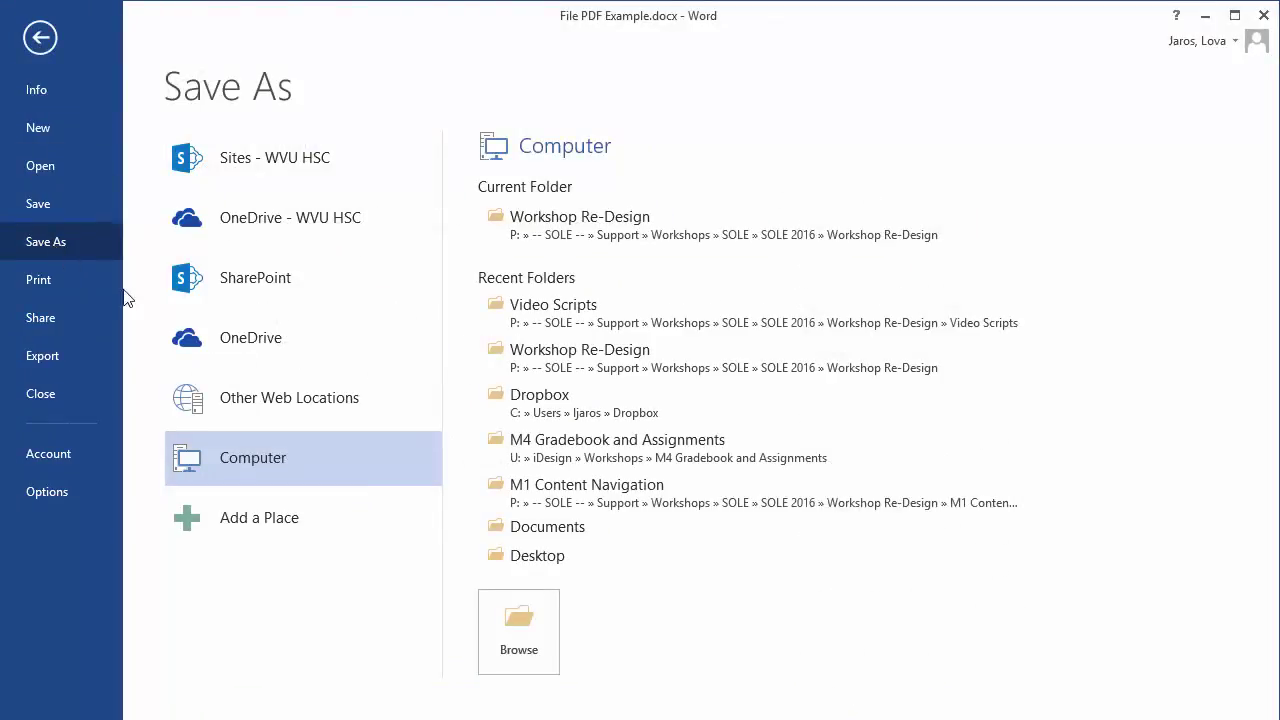
pyautogui.click(516, 632)
pyautogui.click(300, 498)
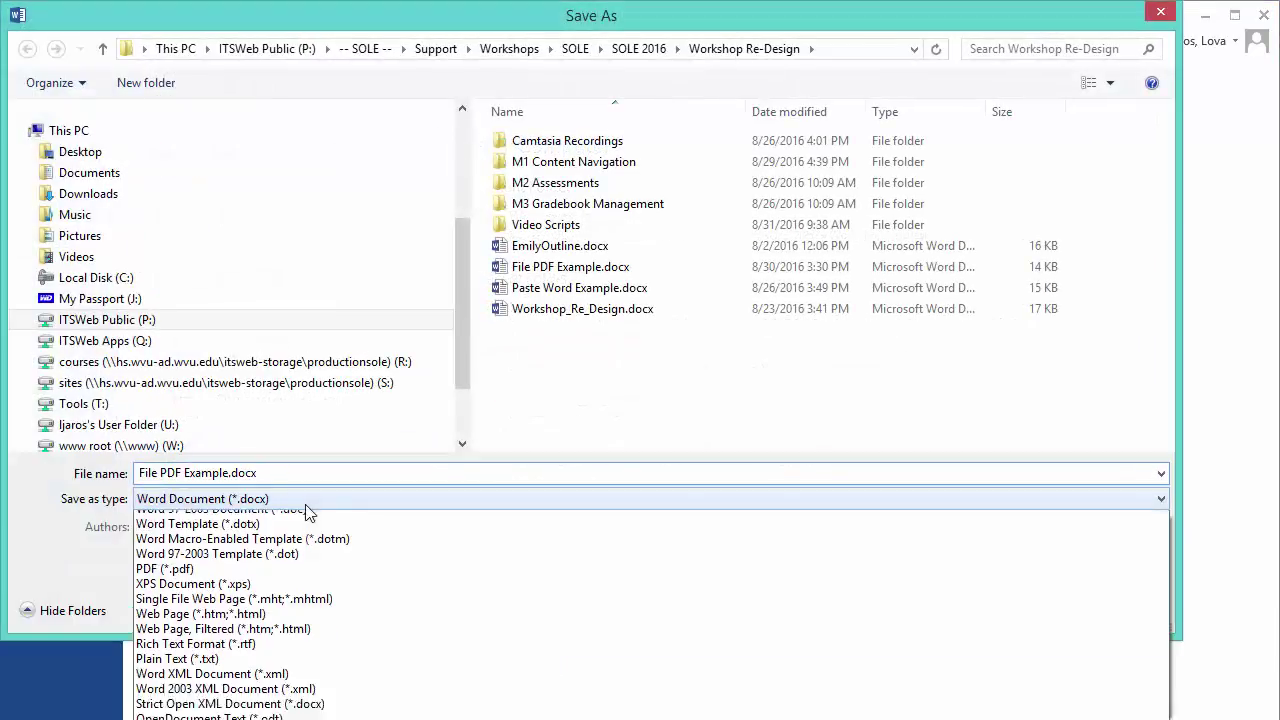
pyautogui.click(245, 608)
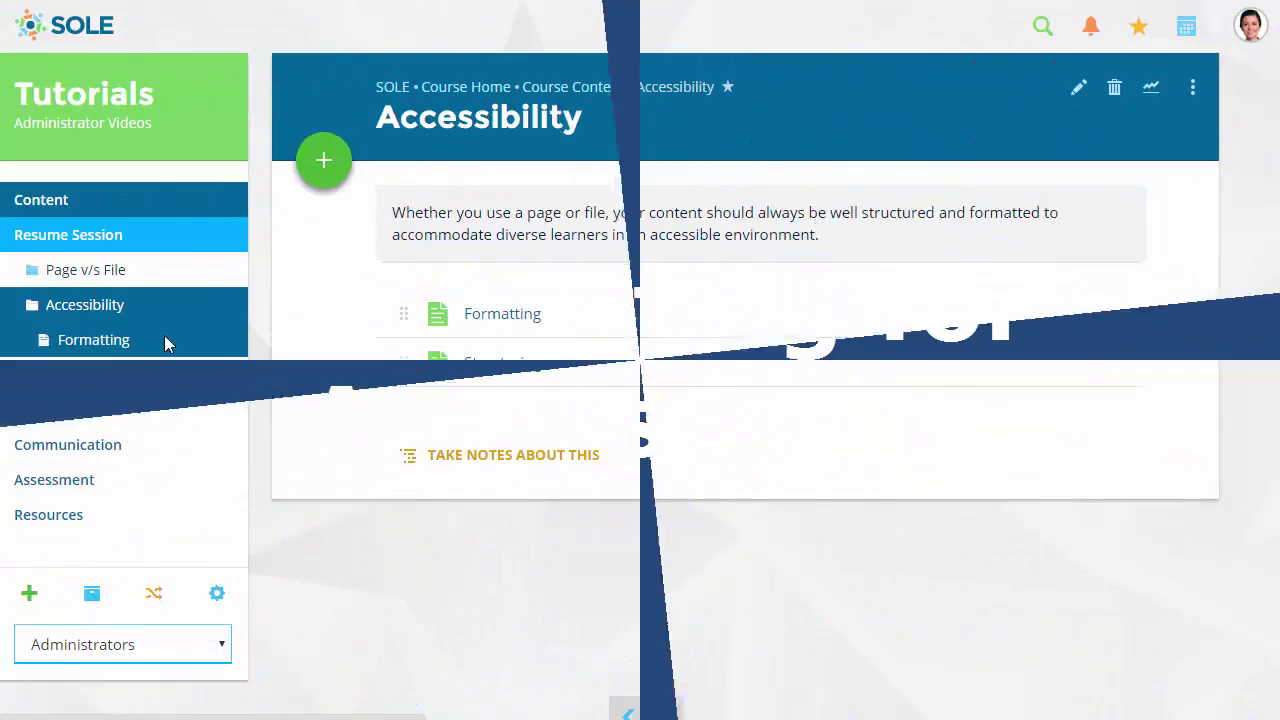
# Step: Open the Formatting page in the Accessibility folder for editing and view the text colour choices in its editor
pyautogui.click(164, 336)
pyautogui.scroll(-1, 320, 360)
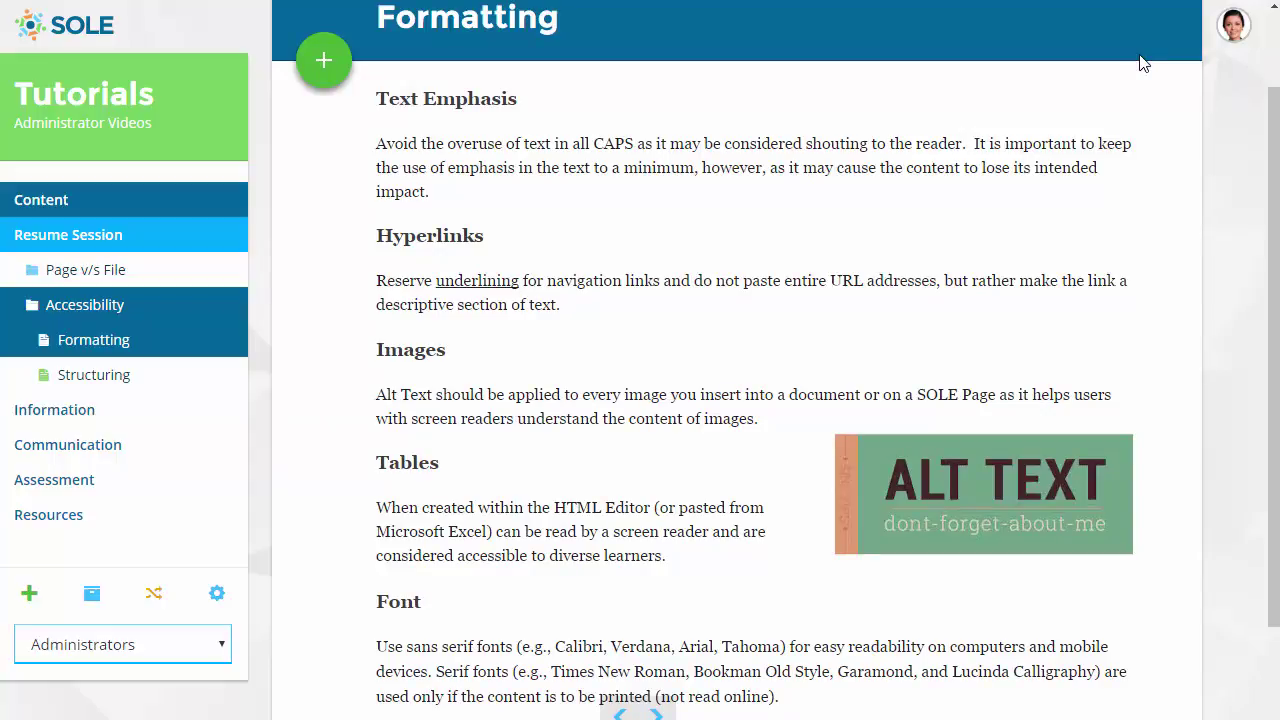
pyautogui.scroll(1, 1143, 63)
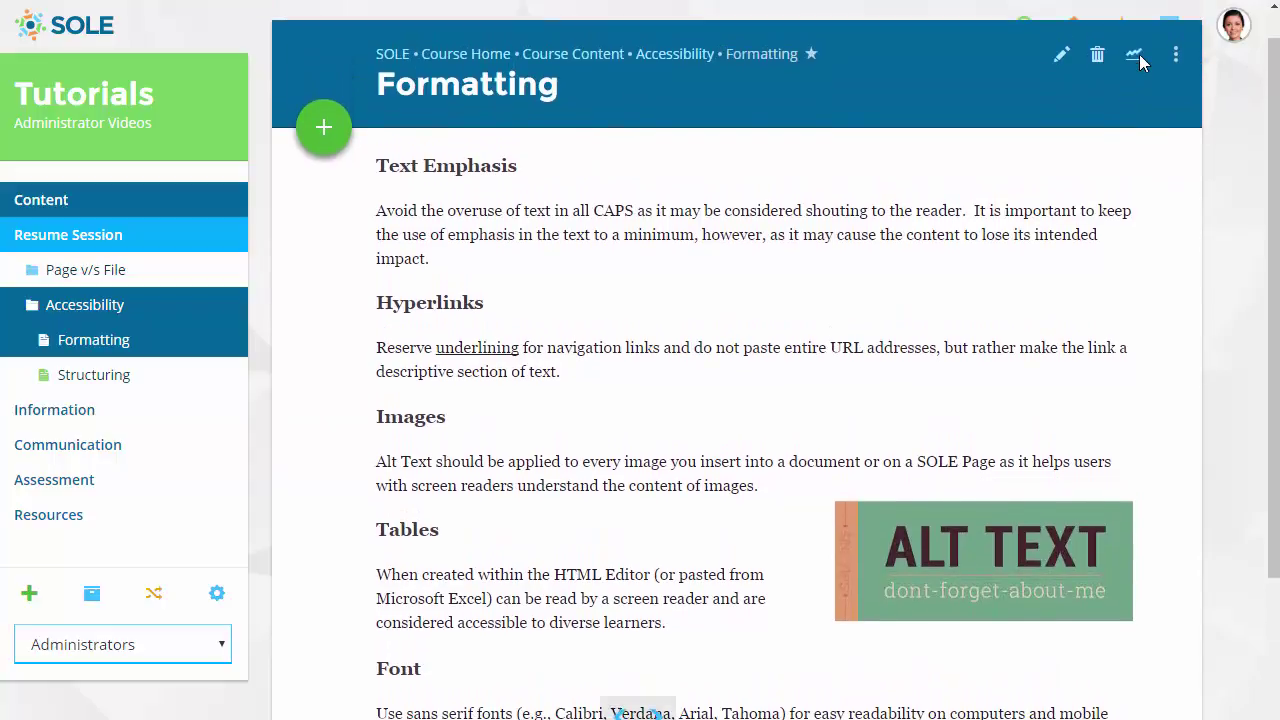
pyautogui.click(1062, 56)
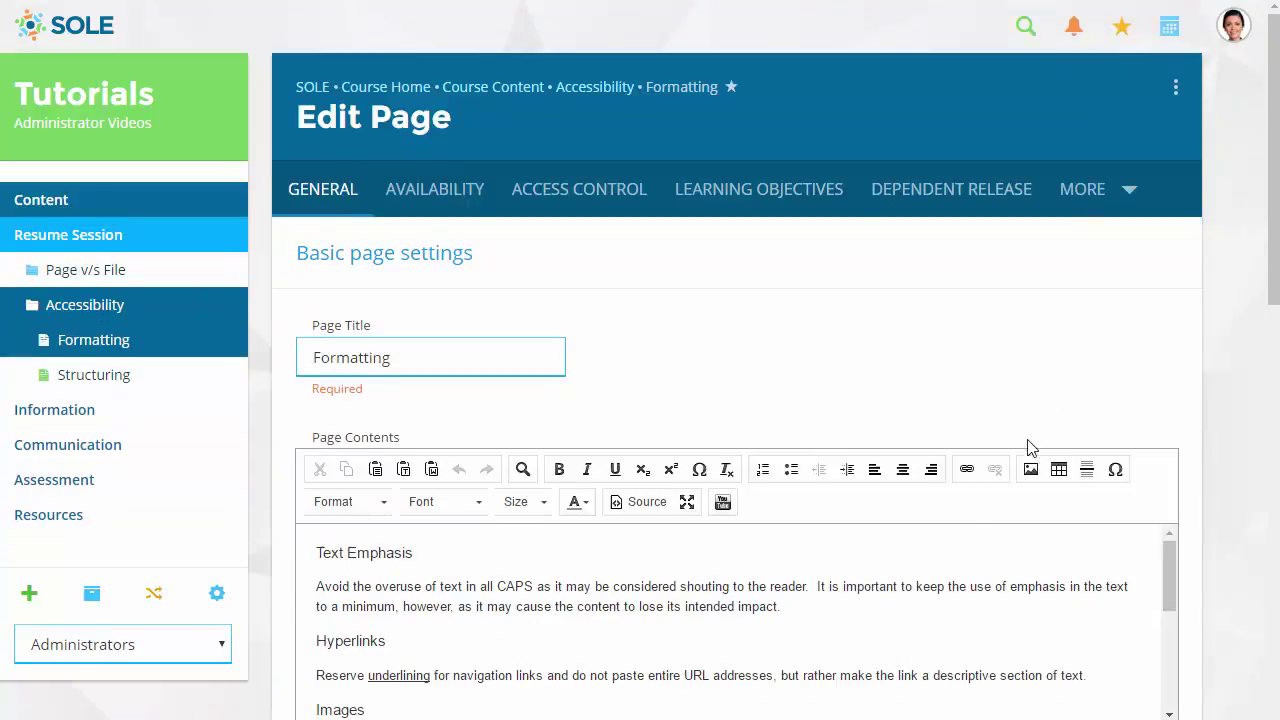
pyautogui.click(588, 504)
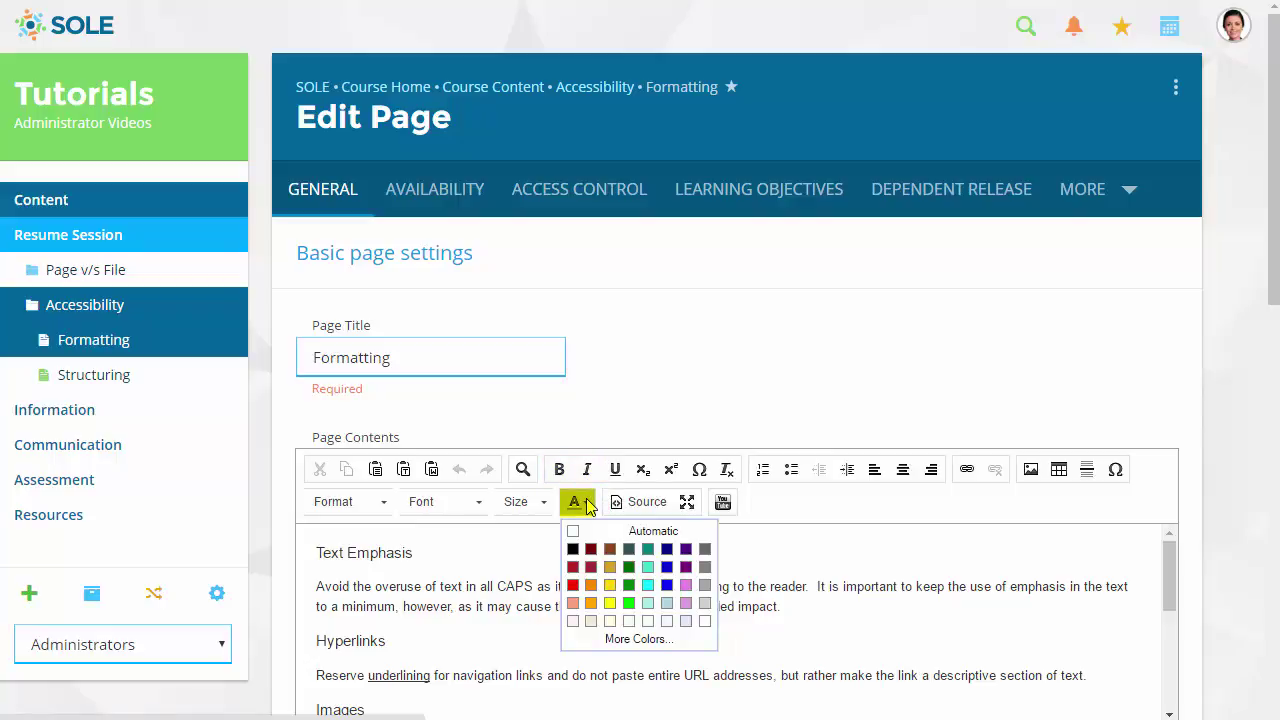
pyautogui.click(588, 504)
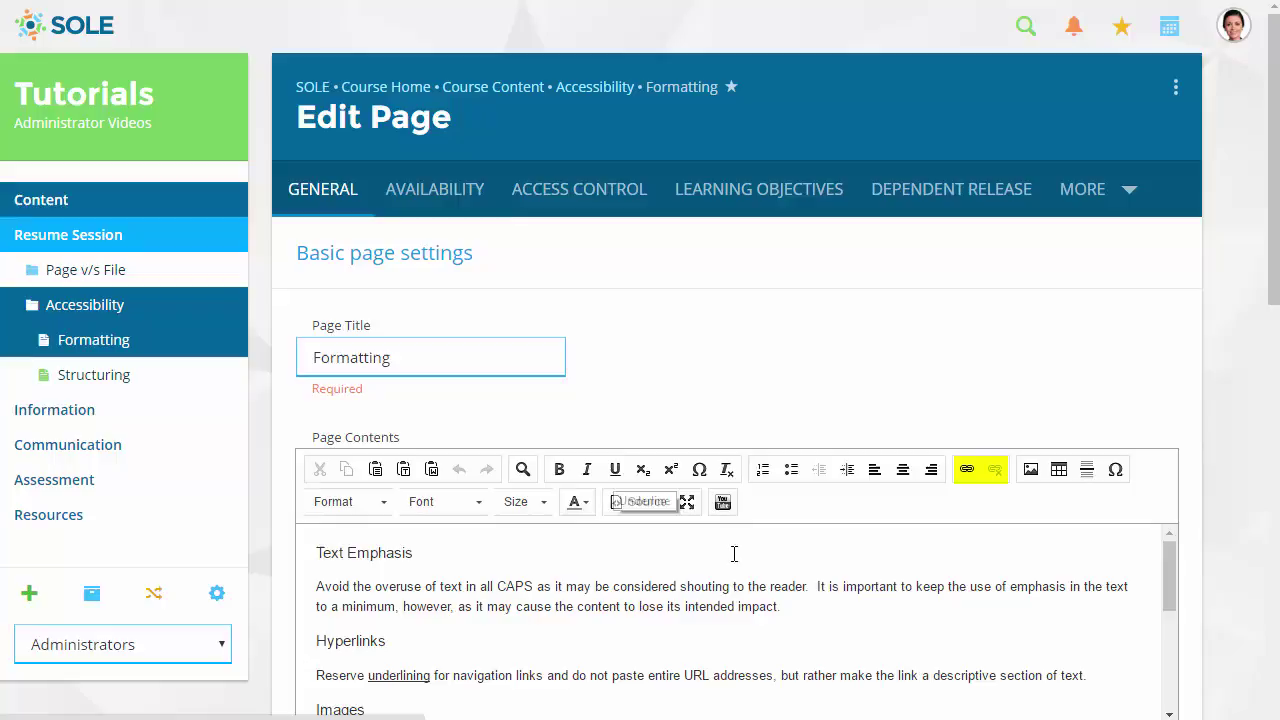
# Step: Place the cursor at the end of the Hyperlinks paragraph and enlarge the contents editor to show all sections
pyautogui.click(1129, 680)
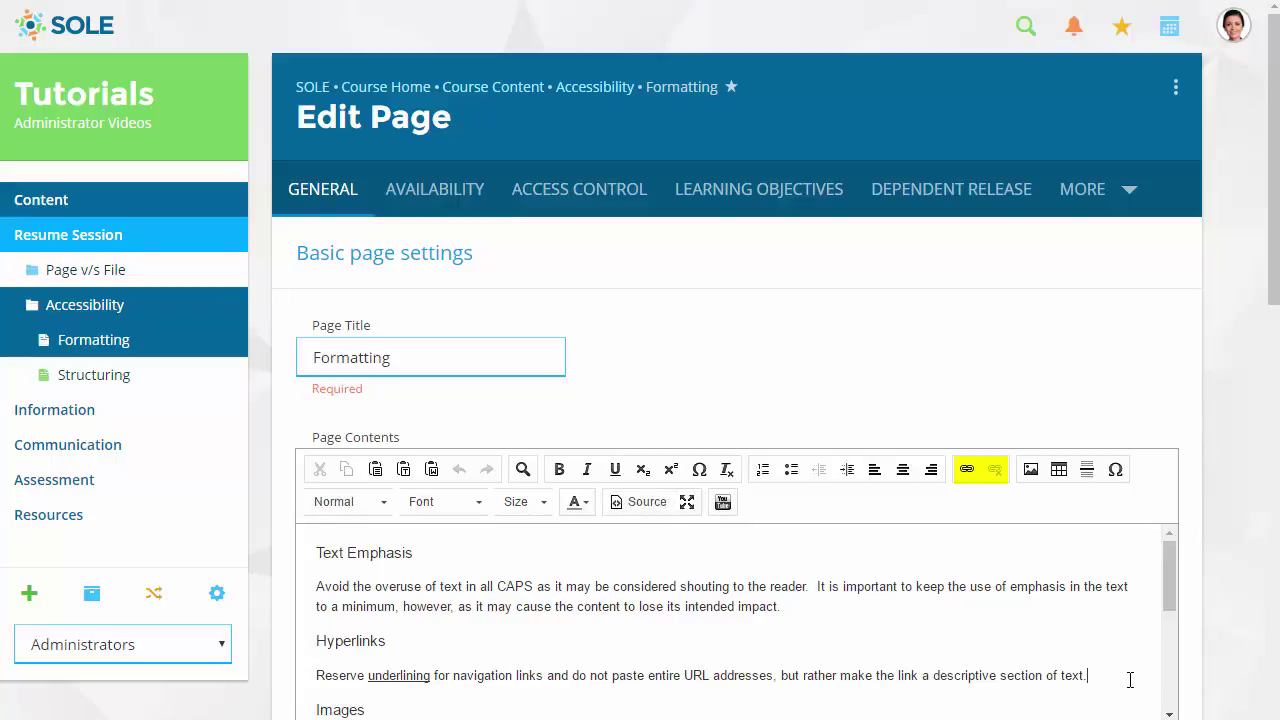
pyautogui.scroll(-1, 1160, 694)
pyautogui.scroll(-3, 1192, 360)
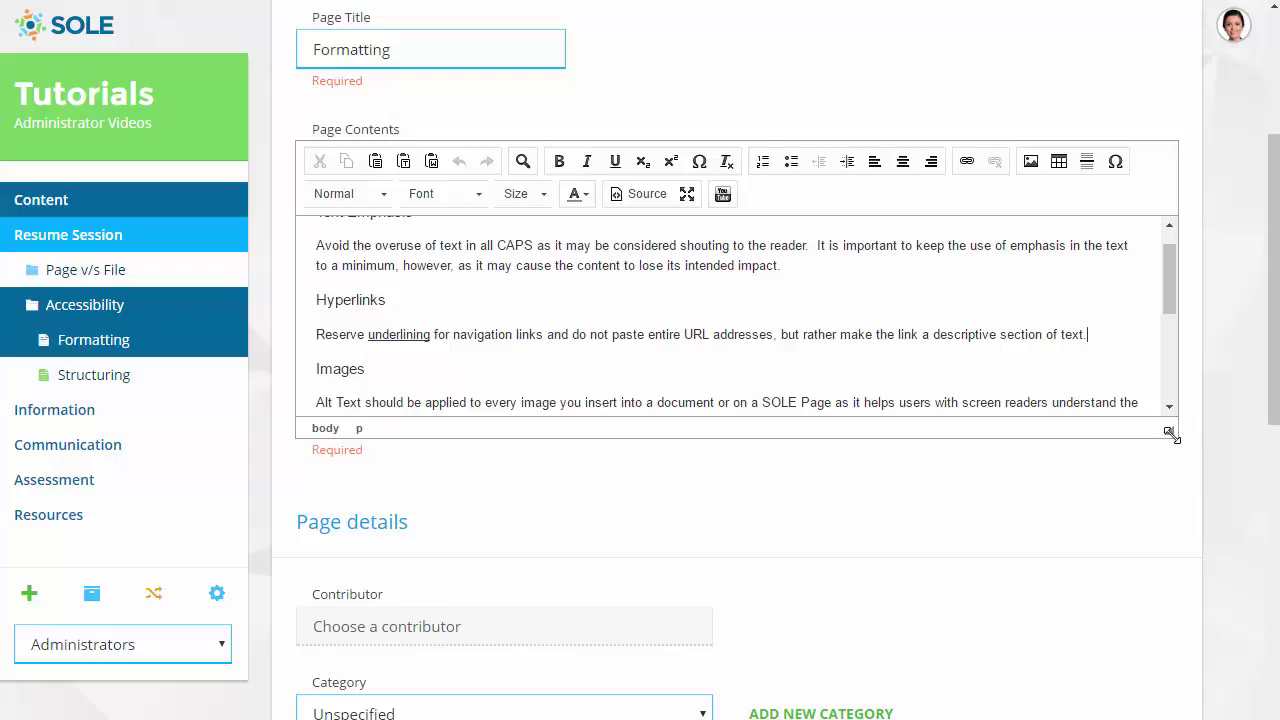
pyautogui.moveTo(1172, 432); pyautogui.dragTo(1148, 711)
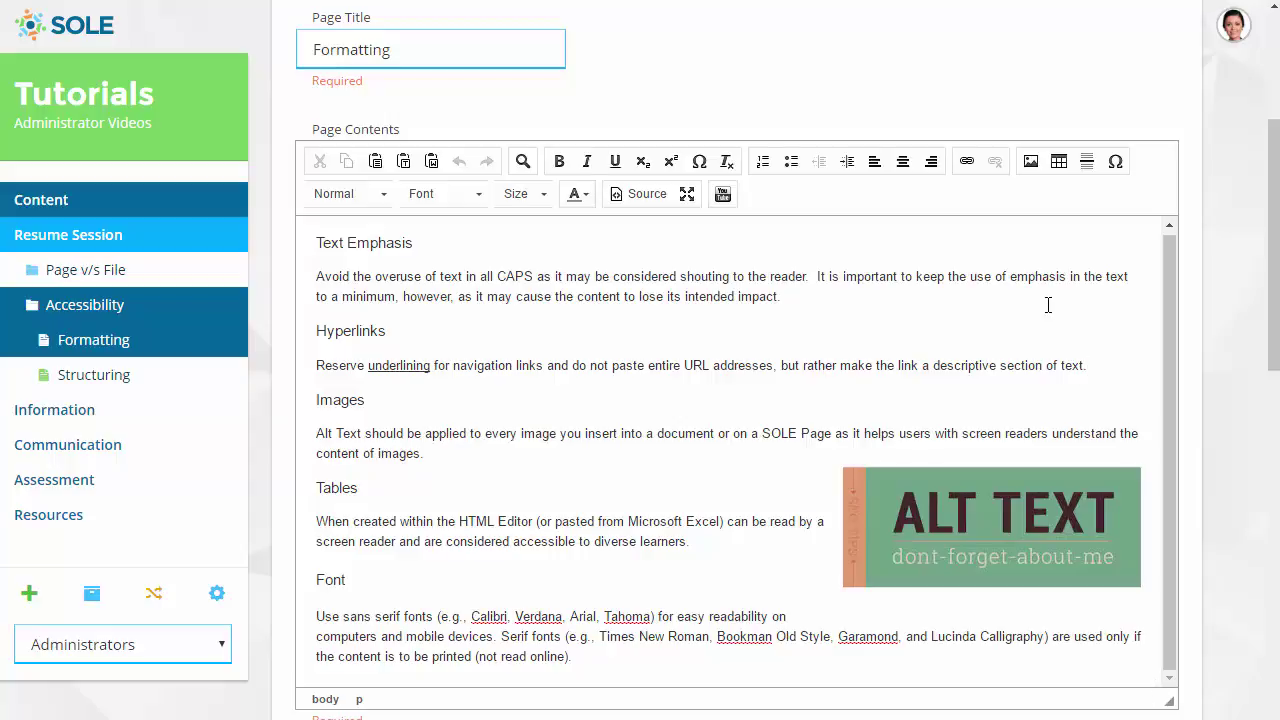
# Step: View the insert-image properties, enter "Always Add!" as the ALT TEXT image's alternative text, and close its properties without saving
pyautogui.click(1031, 162)
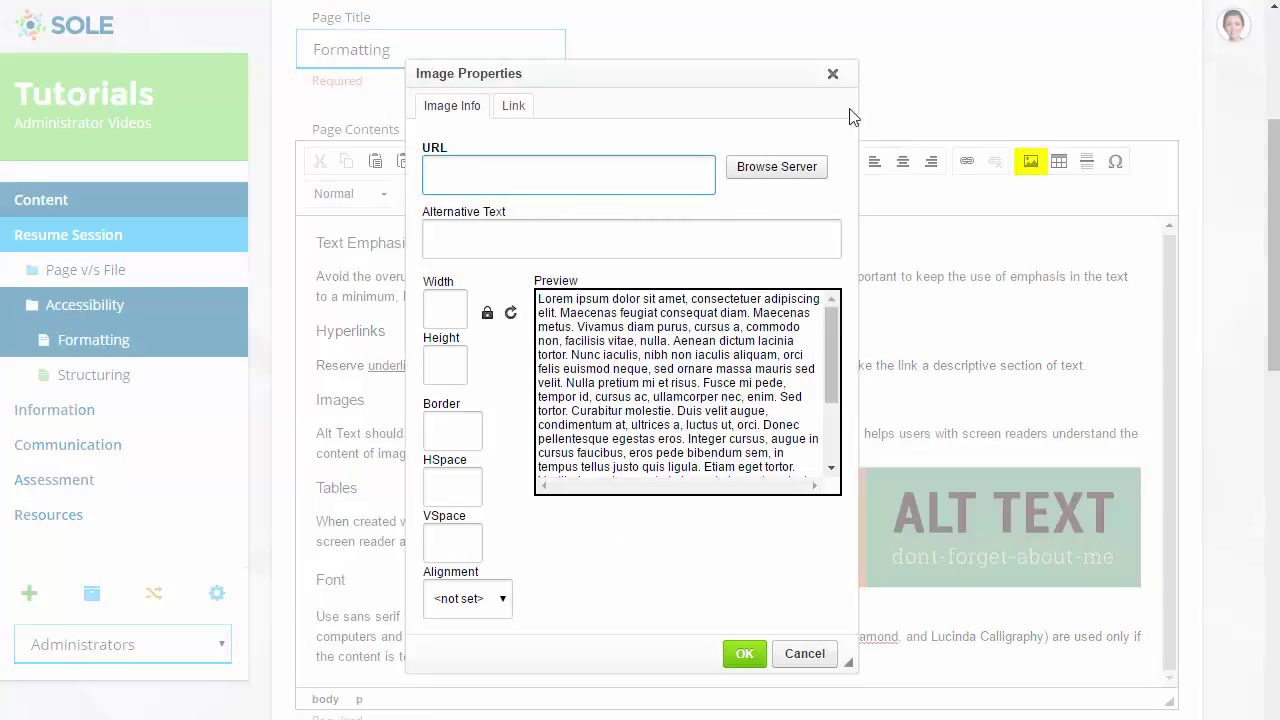
pyautogui.click(832, 75)
pyautogui.click(971, 529)
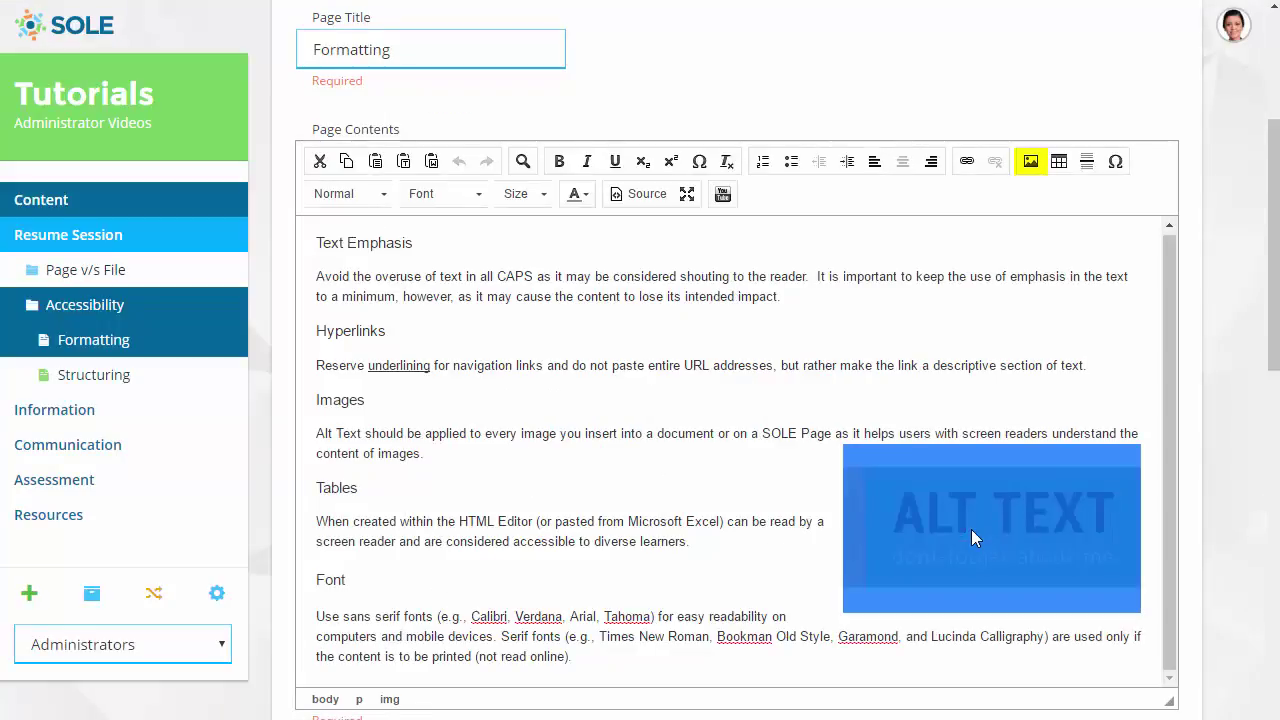
pyautogui.rightClick(971, 529)
pyautogui.click(1005, 617)
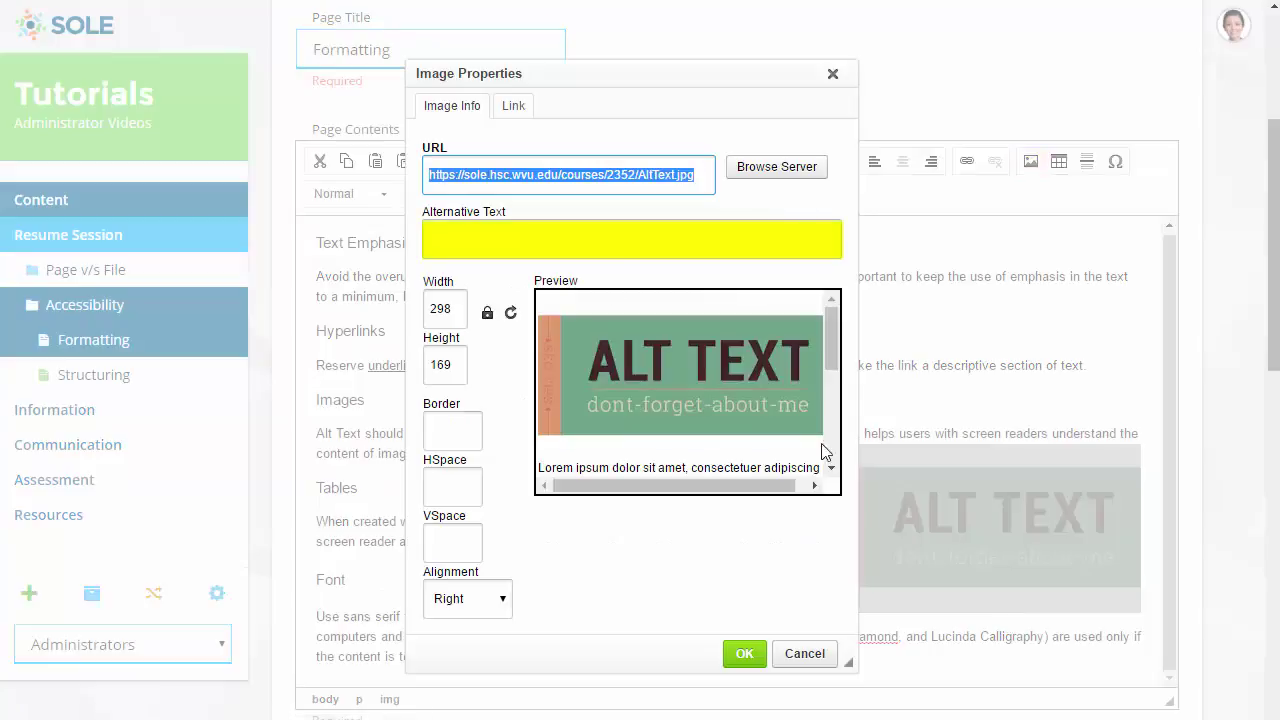
pyautogui.click(597, 249)
pyautogui.write('Alw')
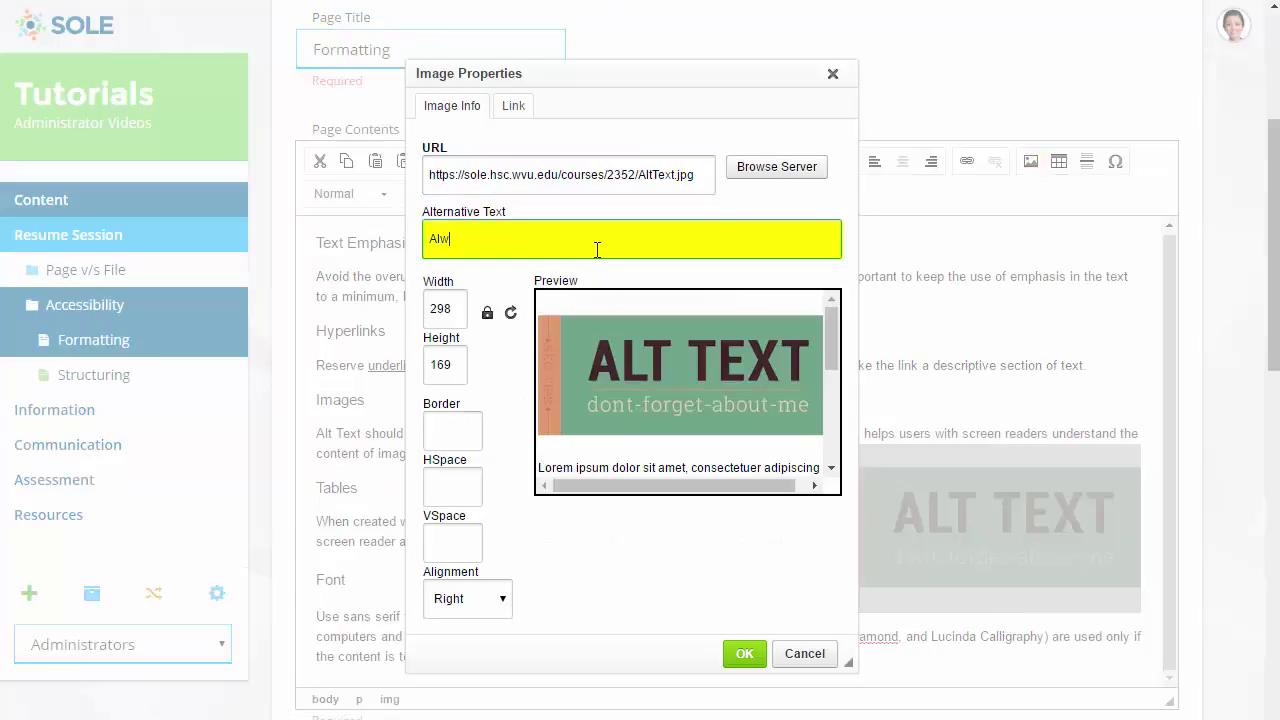
pyautogui.write('ays Add!')
pyautogui.click(834, 76)
pyautogui.click(735, 85)
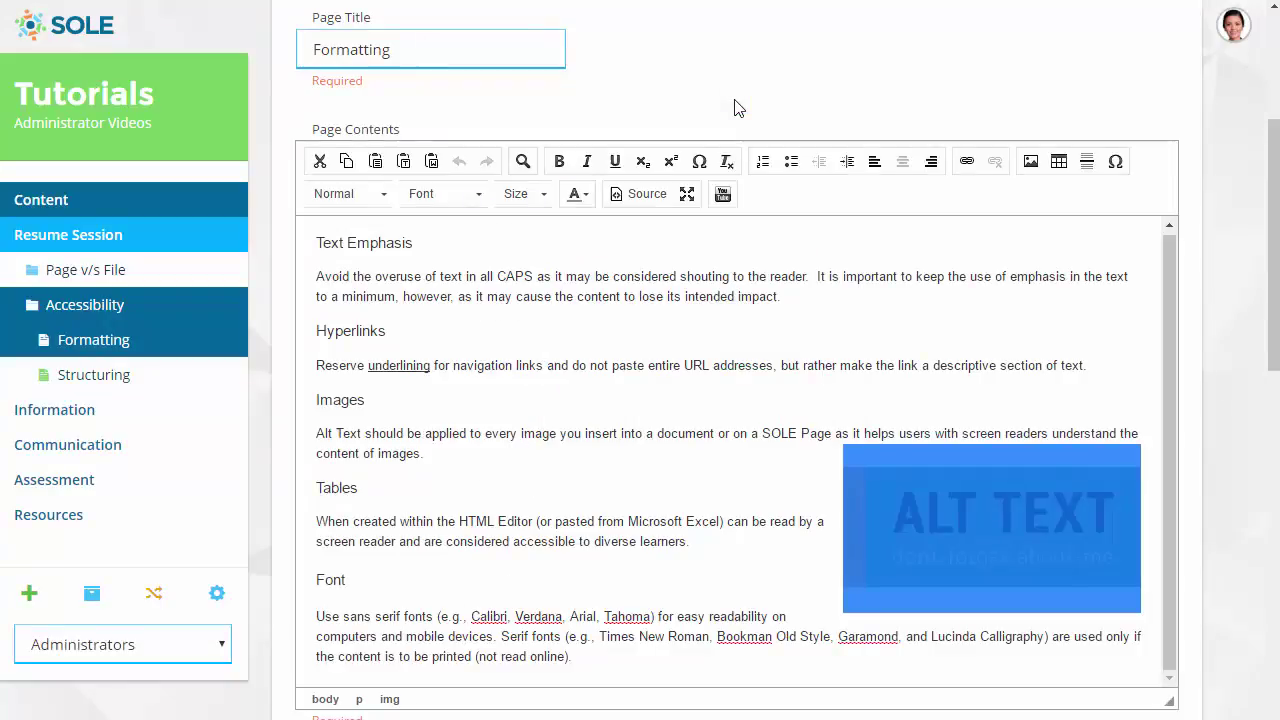
# Step: Place the cursor at the end of the Images paragraph and view the new-table properties without inserting a table
pyautogui.click(780, 490)
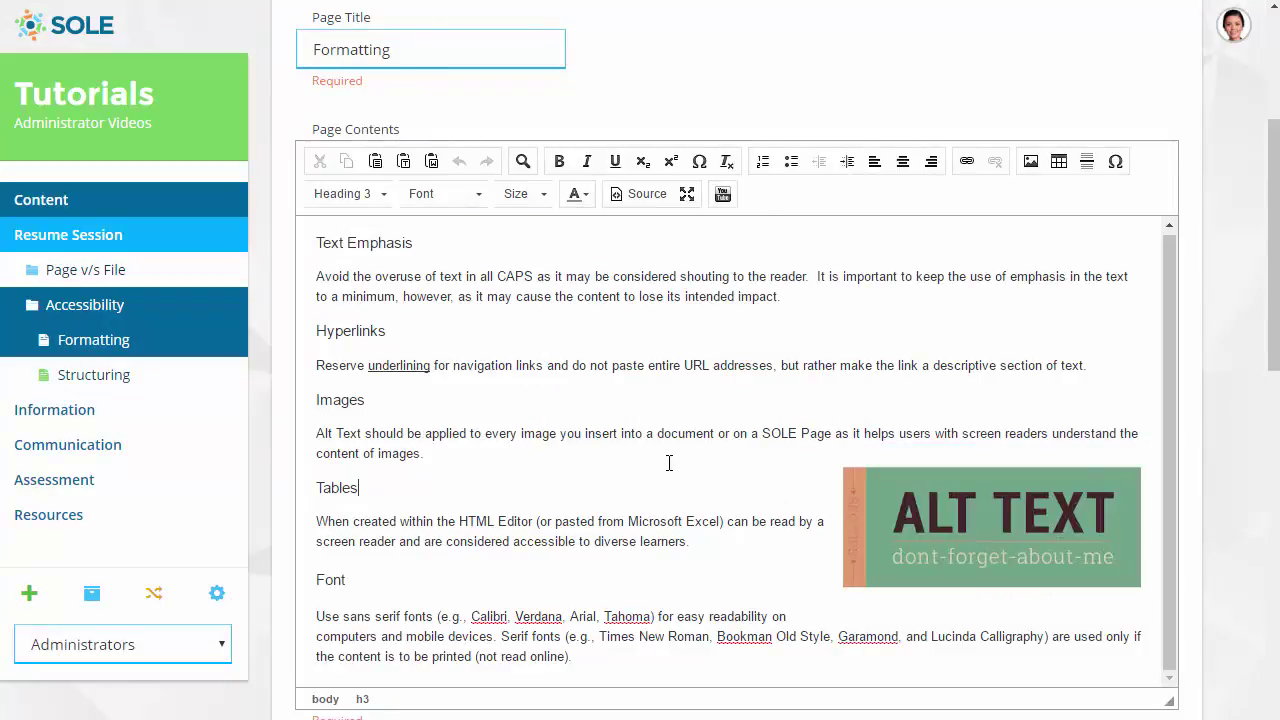
pyautogui.click(637, 450)
pyautogui.click(1059, 162)
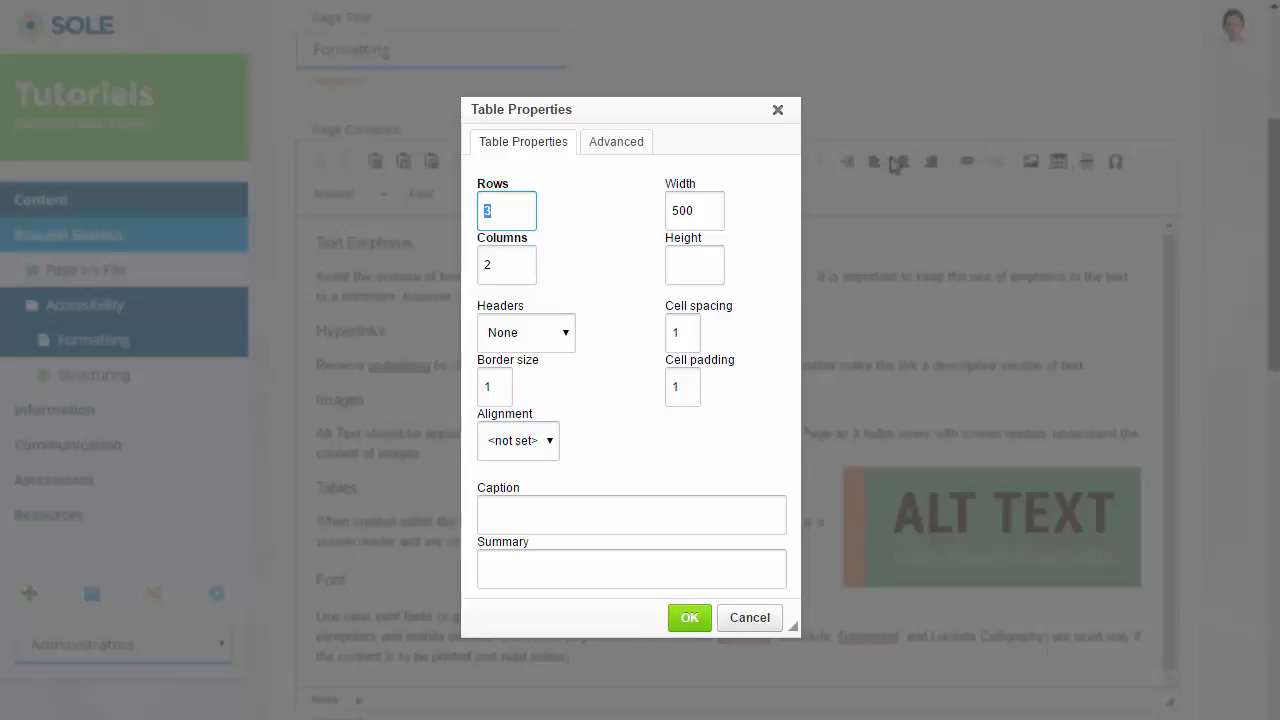
pyautogui.click(776, 112)
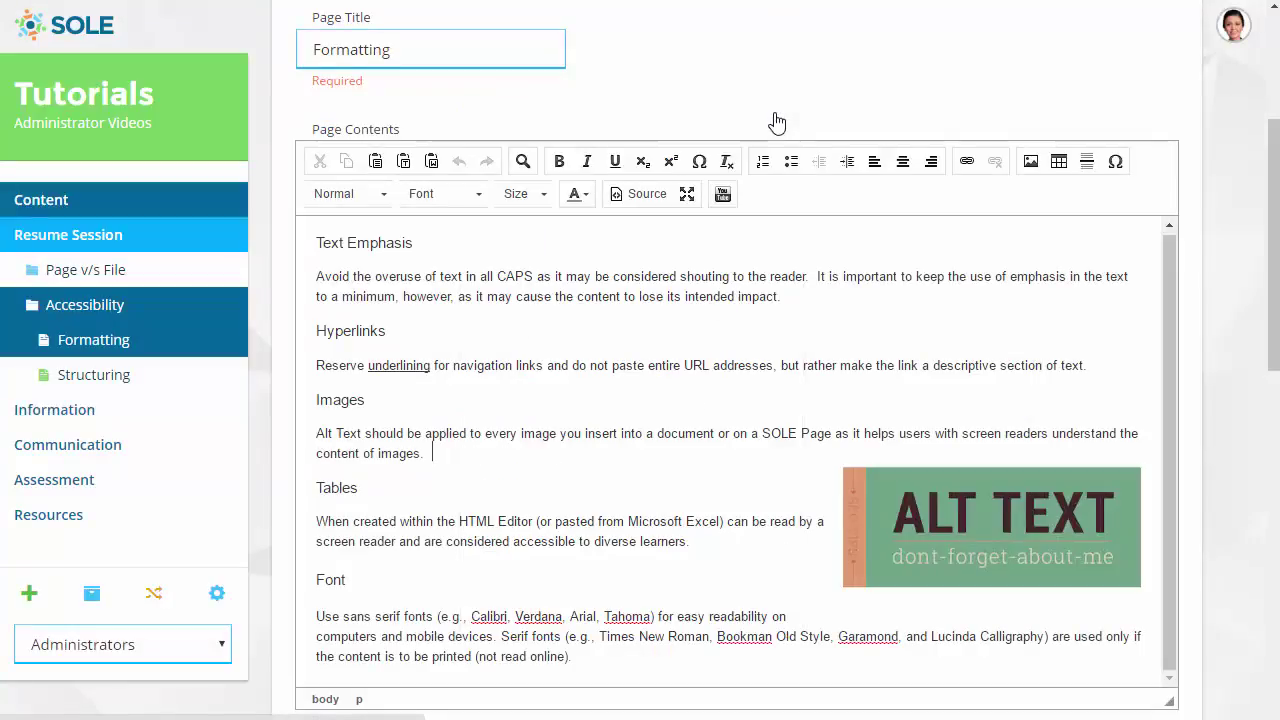
# Step: View the fonts offered in the page editor and close the list without choosing one
pyautogui.click(478, 200)
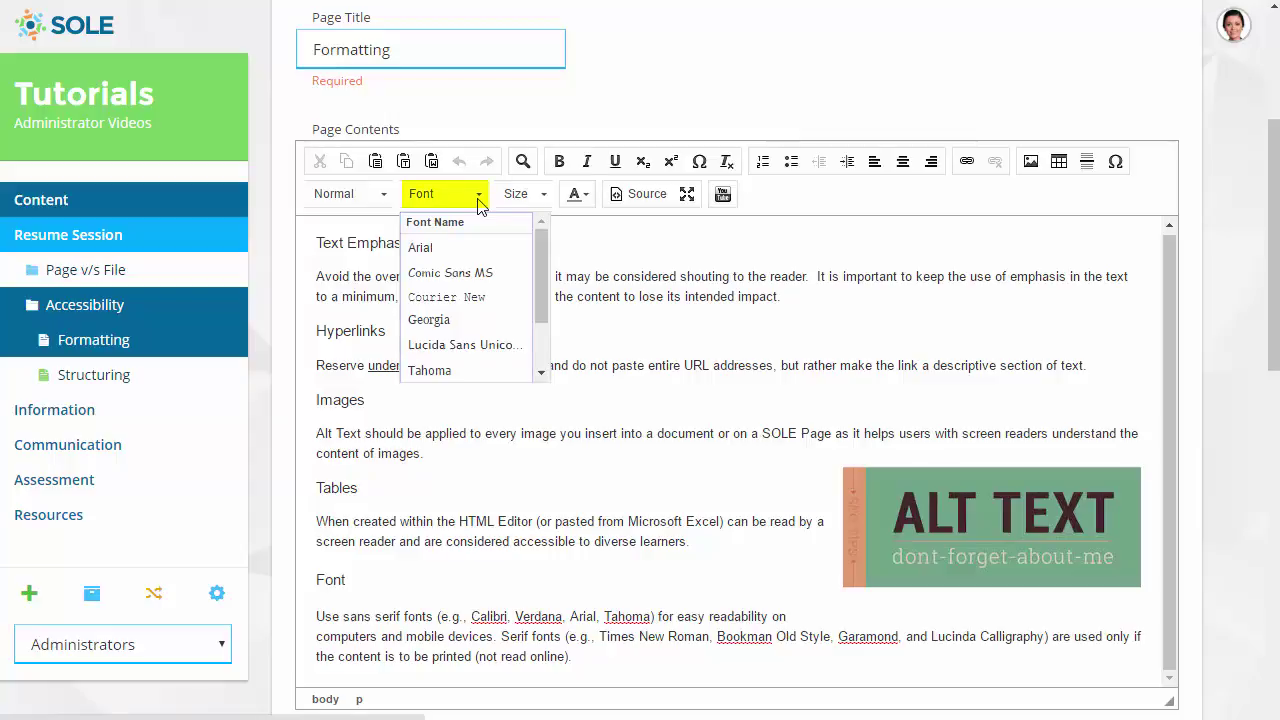
pyautogui.moveTo(548, 265)
pyautogui.mouseDown()
pyautogui.moveTo(543, 322)
pyautogui.moveTo(540, 255)
pyautogui.mouseUp()
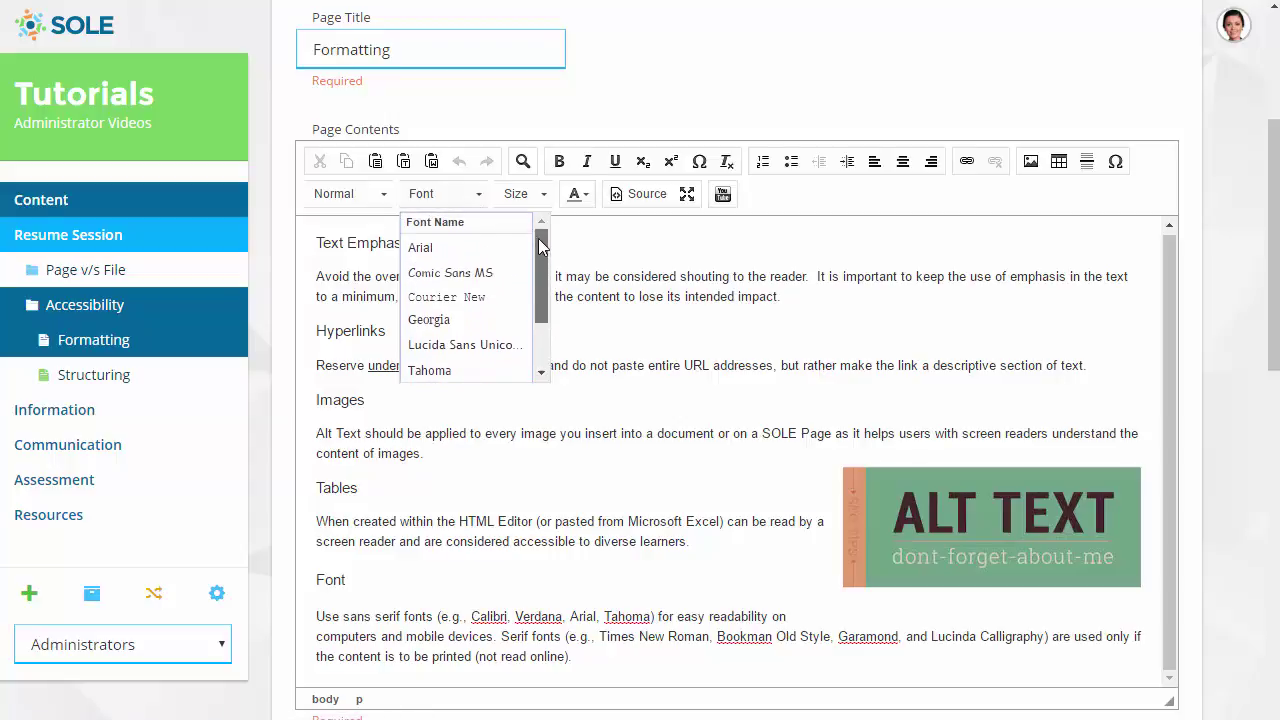
pyautogui.click(479, 201)
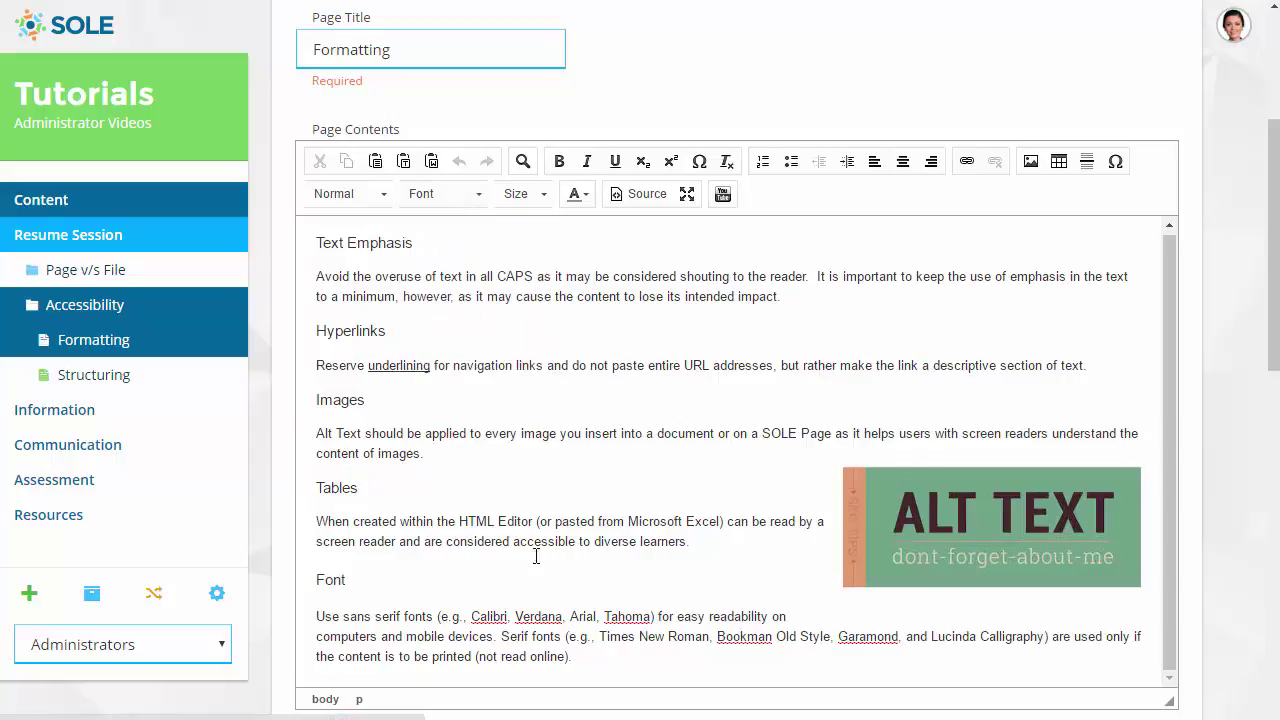
pyautogui.click(593, 656)
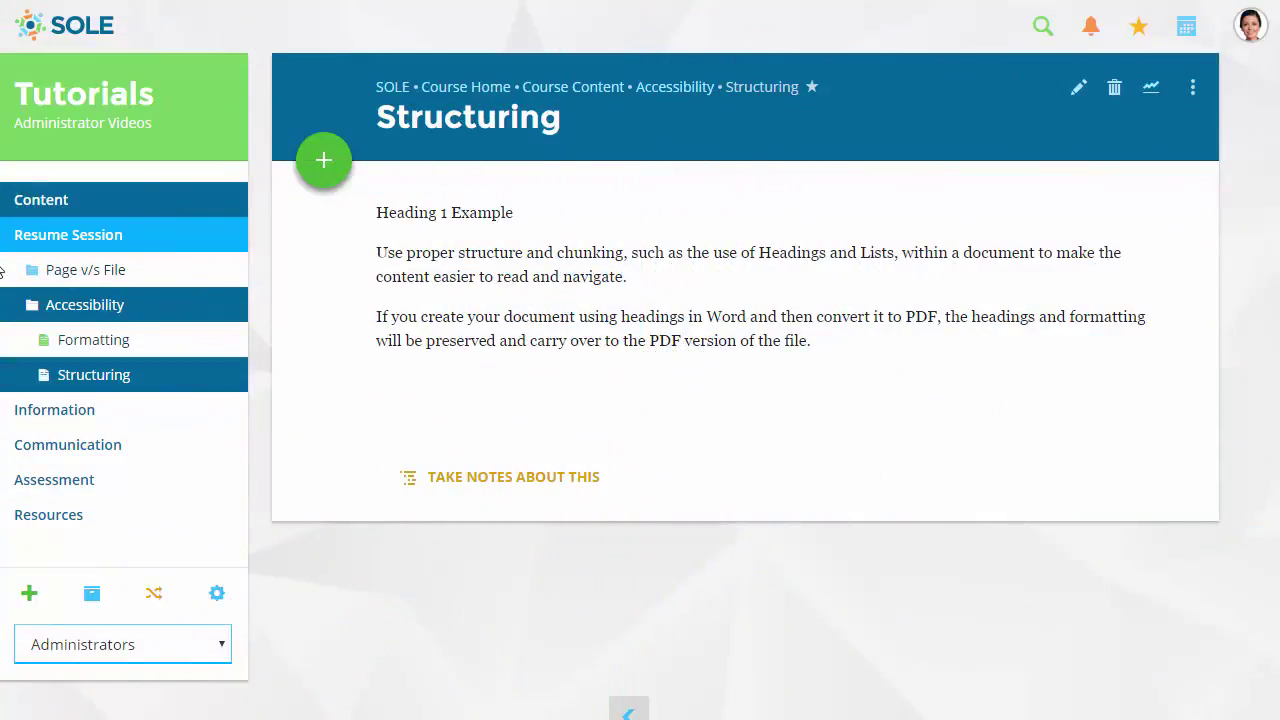
# Step: Open the Structuring page for editing and apply the Heading 1 format to the "Heading 1 Example" line
pyautogui.click(1079, 90)
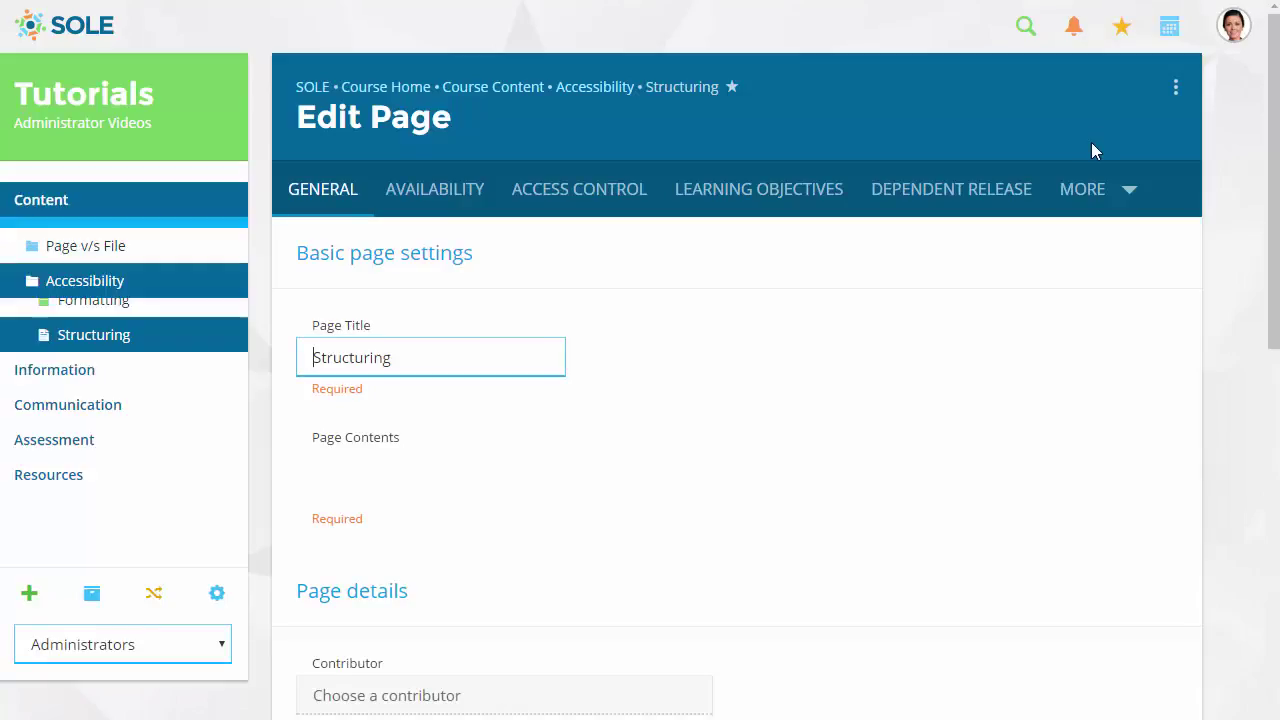
pyautogui.click(474, 553)
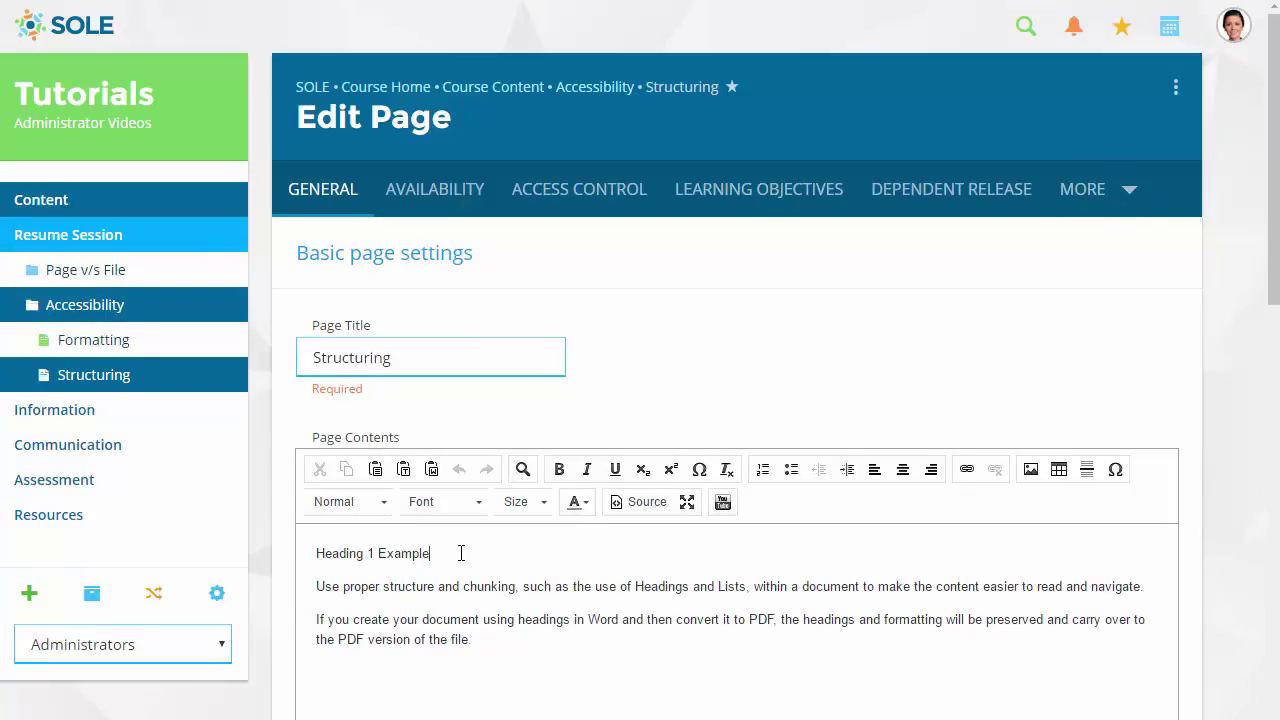
pyautogui.moveTo(460, 553); pyautogui.dragTo(292, 554)
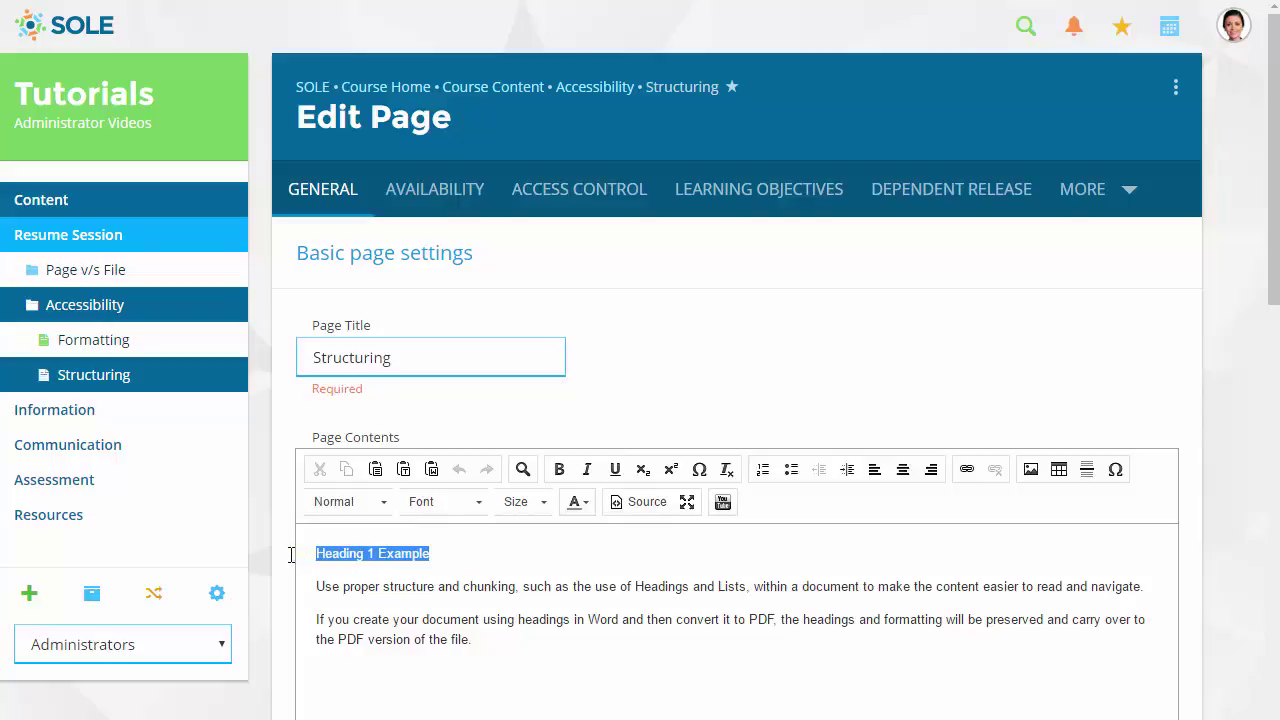
pyautogui.click(382, 502)
pyautogui.click(380, 588)
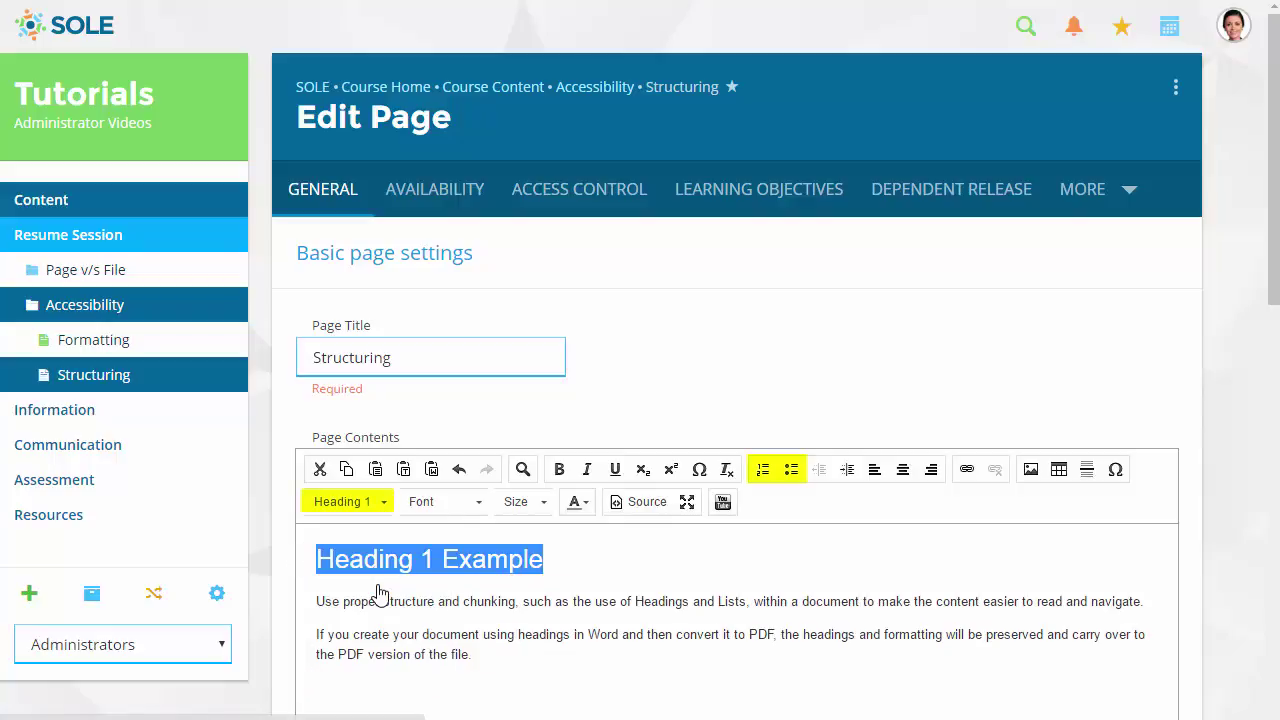
# Step: Format the two paragraphs below the heading as a numbered list and change it to a bulleted list
pyautogui.moveTo(508, 656); pyautogui.dragTo(297, 600)
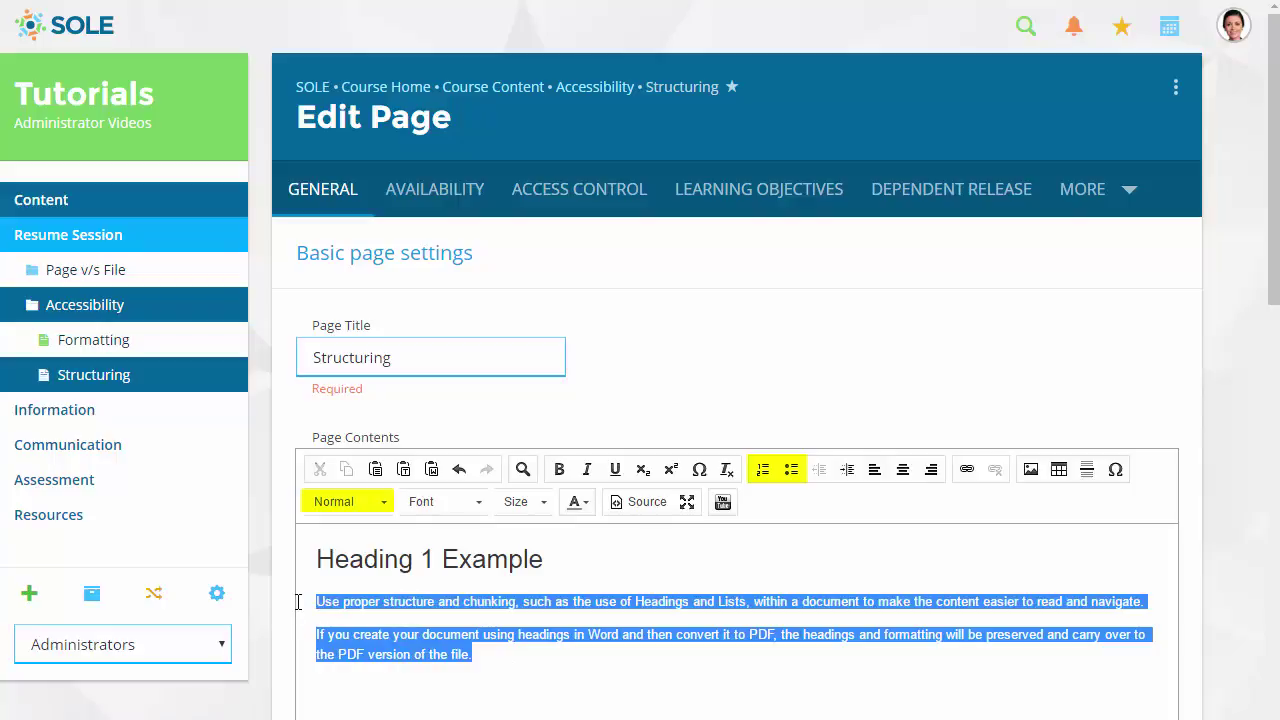
pyautogui.click(765, 471)
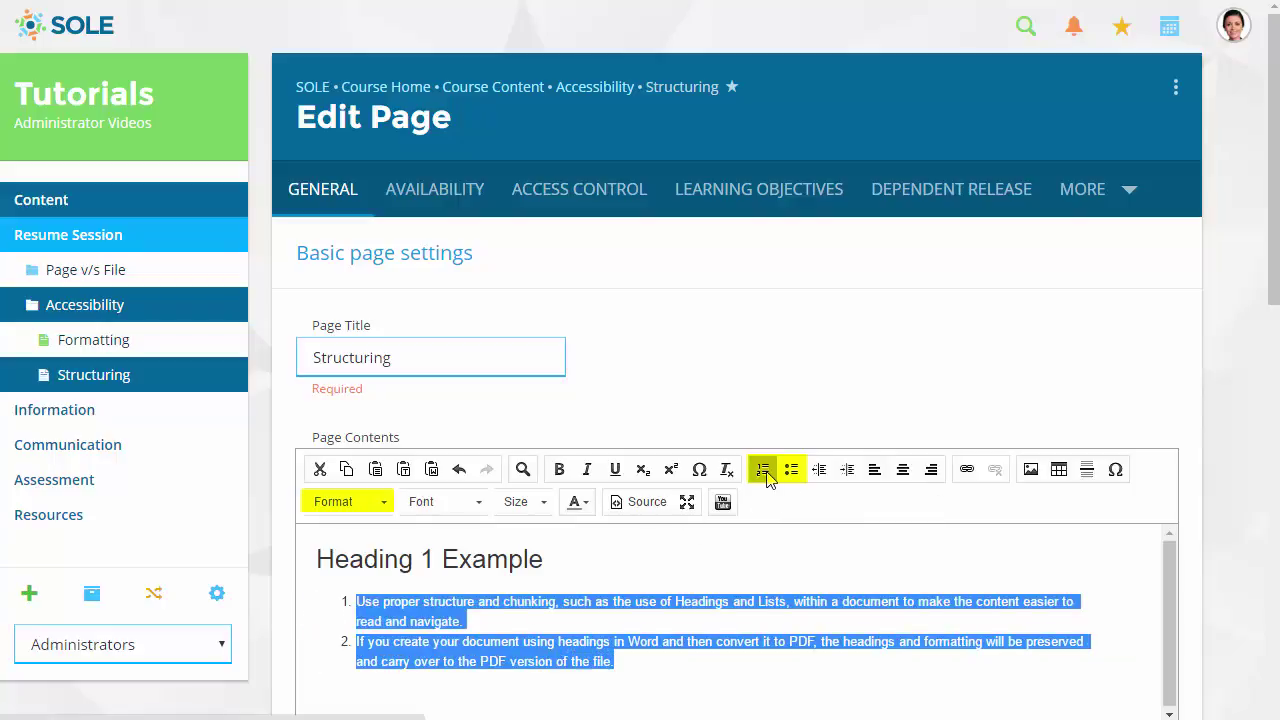
pyautogui.click(791, 471)
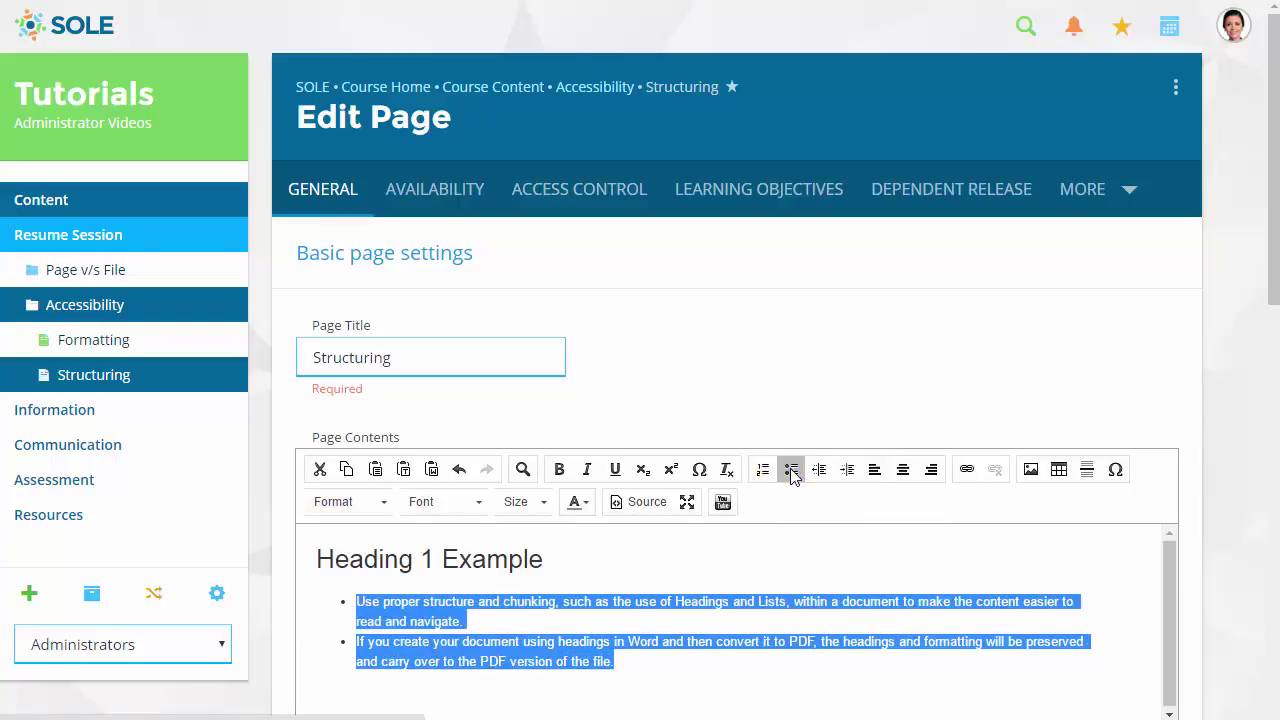
pyautogui.click(771, 568)
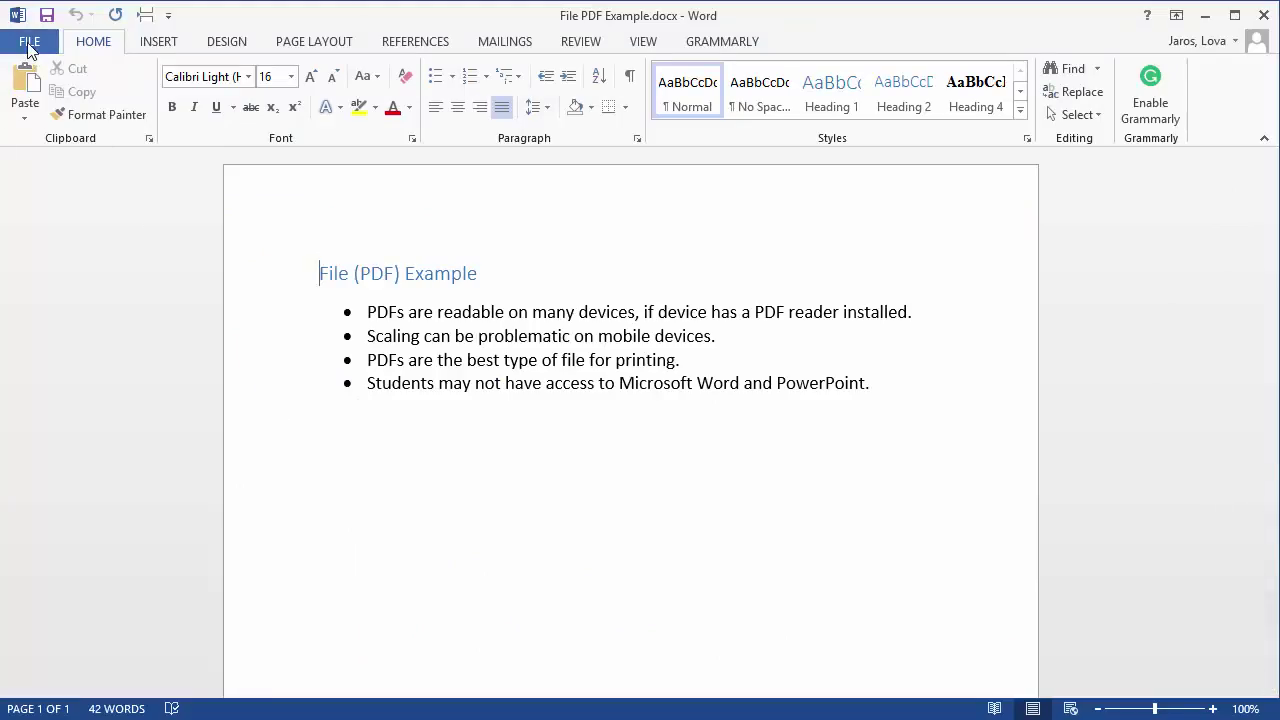
# Step: Switch to Word and begin saving File PDF Example.docx as a copy in the Workshop Re-Design folder, with PDF (*.pdf) as the file type
pyautogui.click(29, 45)
pyautogui.click(58, 247)
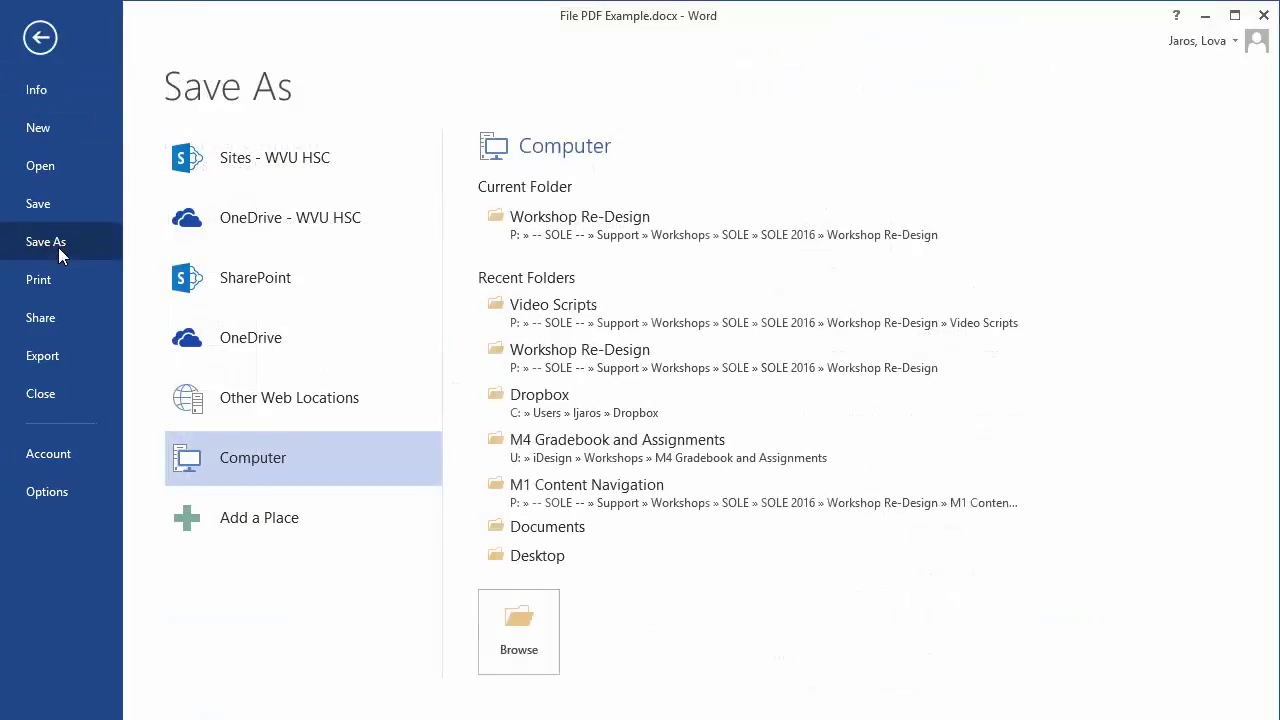
pyautogui.click(519, 628)
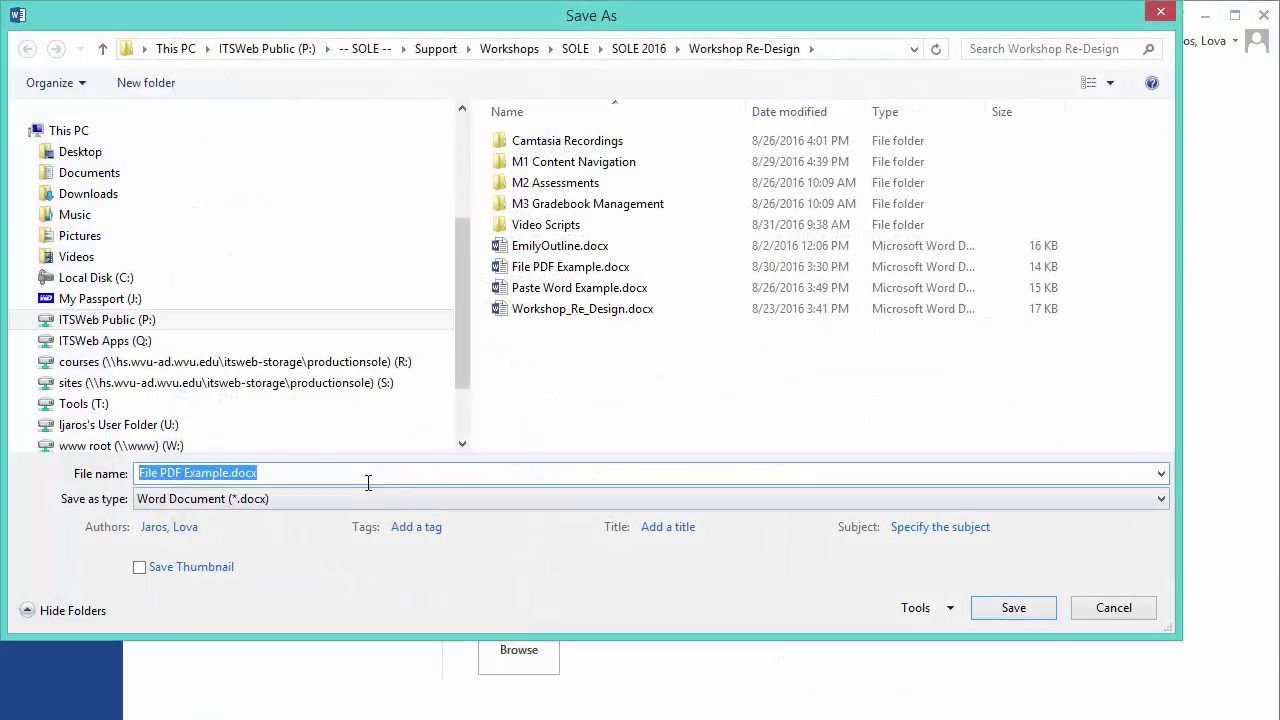
pyautogui.click(357, 499)
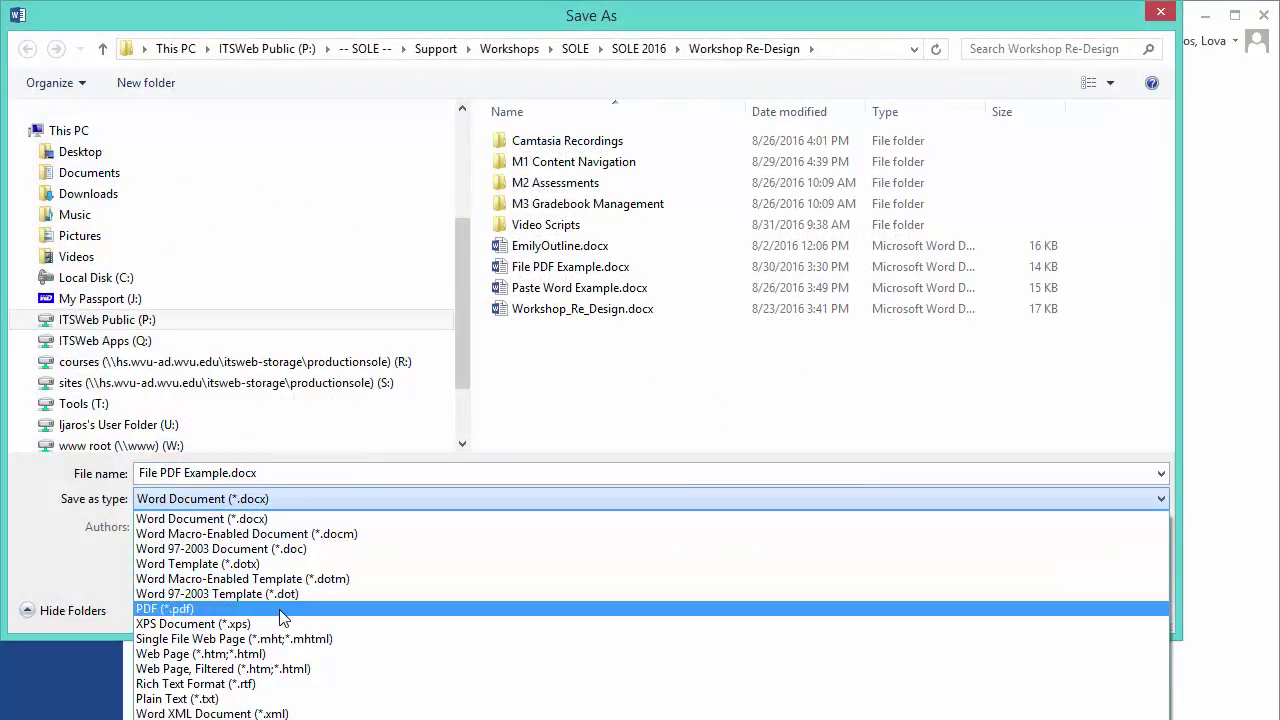
pyautogui.click(282, 612)
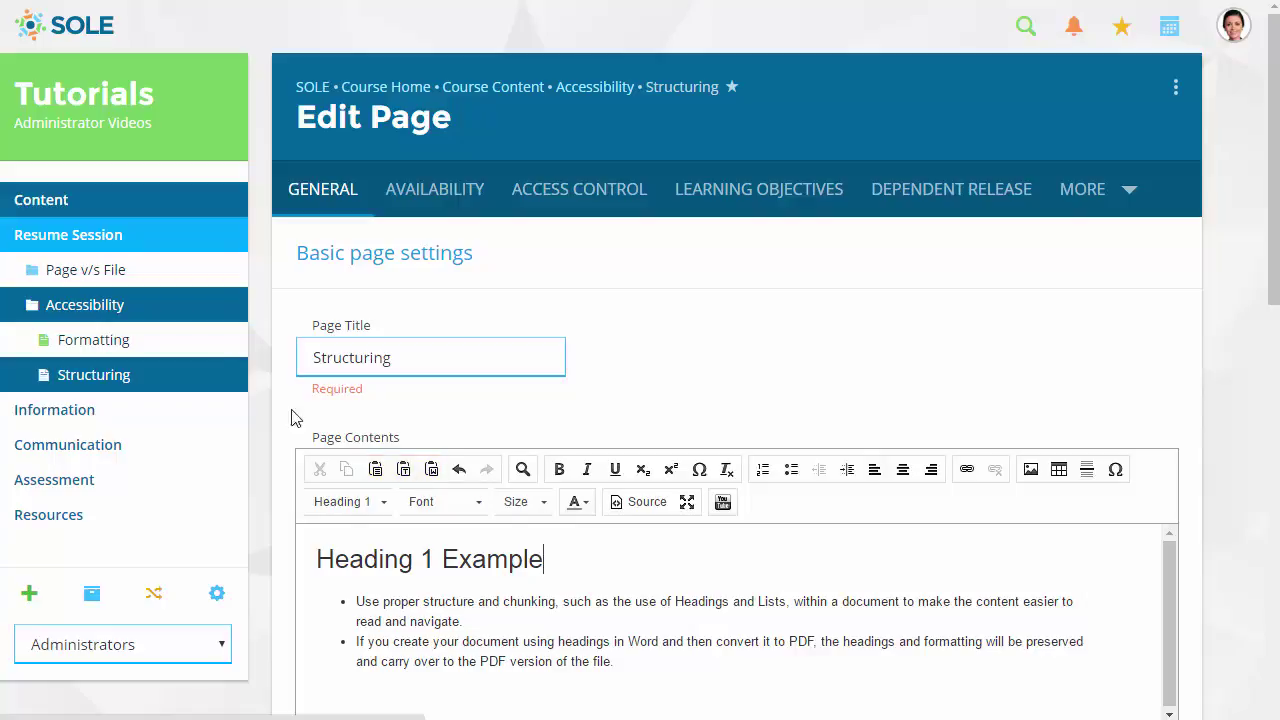
# Step: Switch back to SOLE and open the Accessibility folder, leaving the Structuring page editor without saving
pyautogui.click(212, 317)
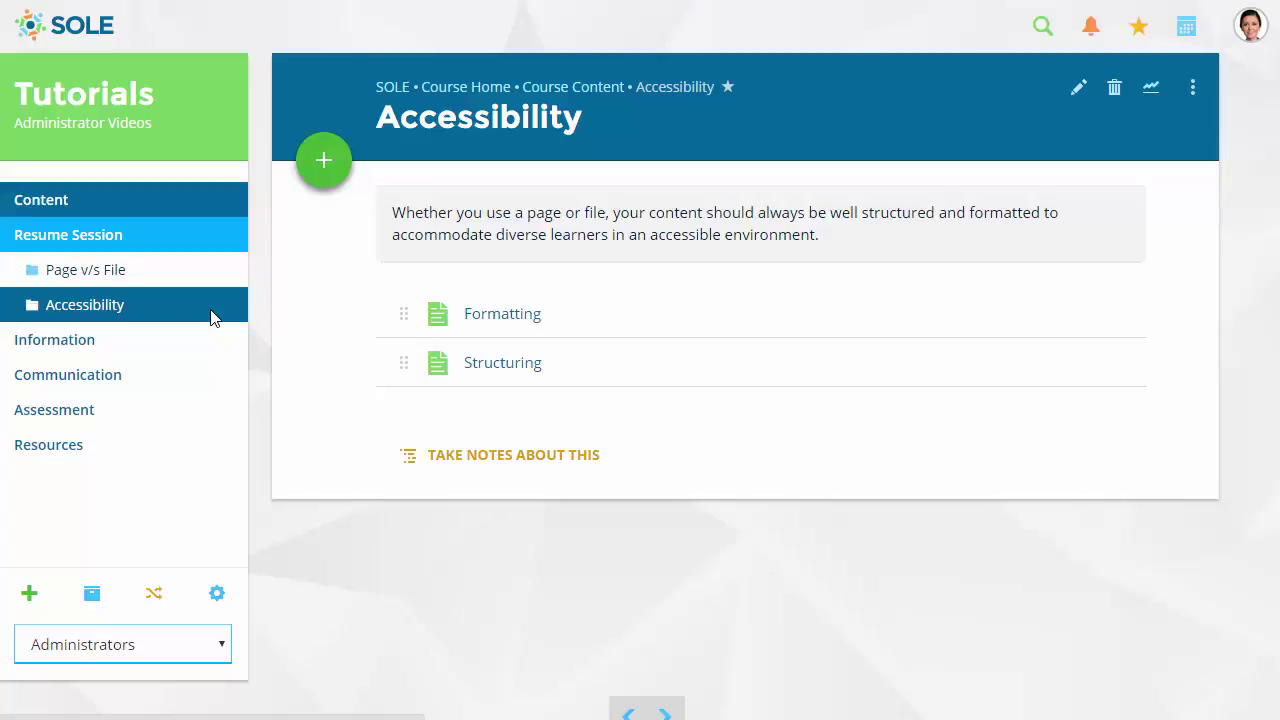